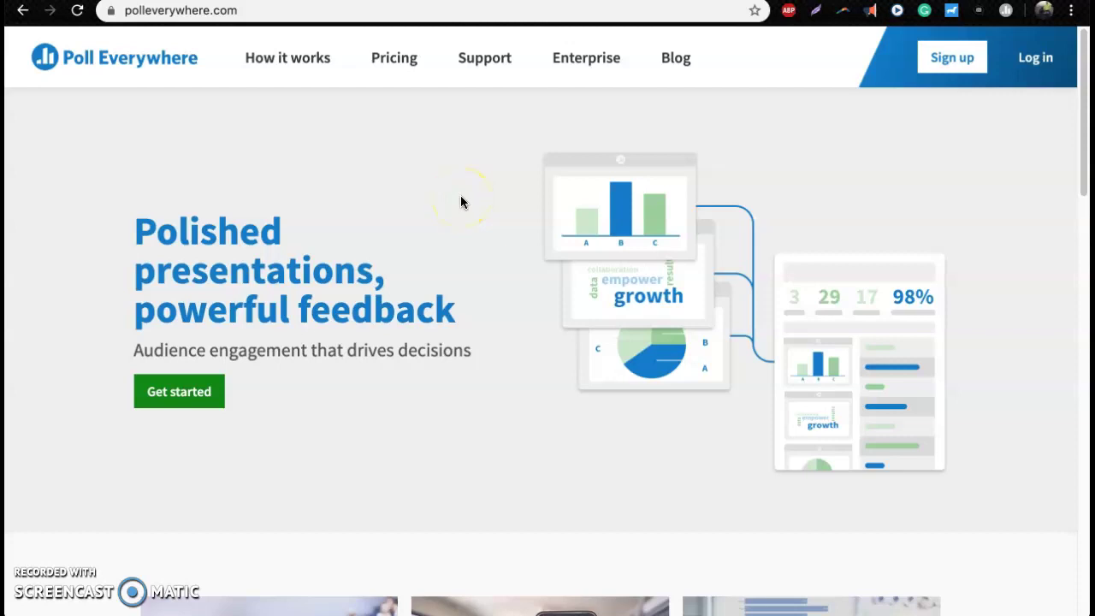
Step: Log in to Poll Everywhere using your Google account
{"action": "left_click", "coordinate": [1035, 62]}
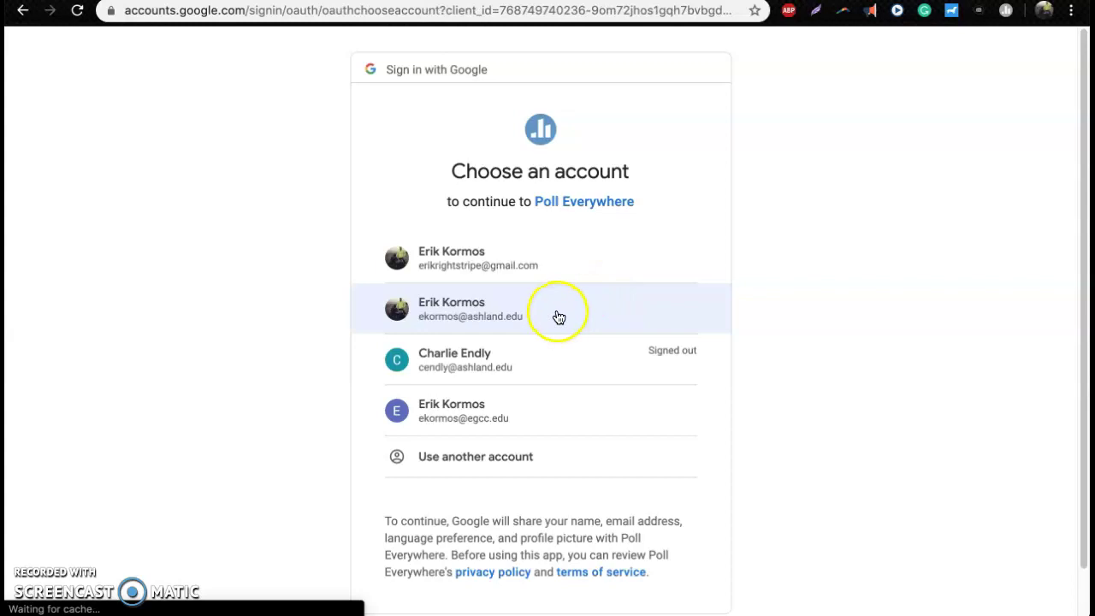
{"action": "left_click", "coordinate": [554, 275]}
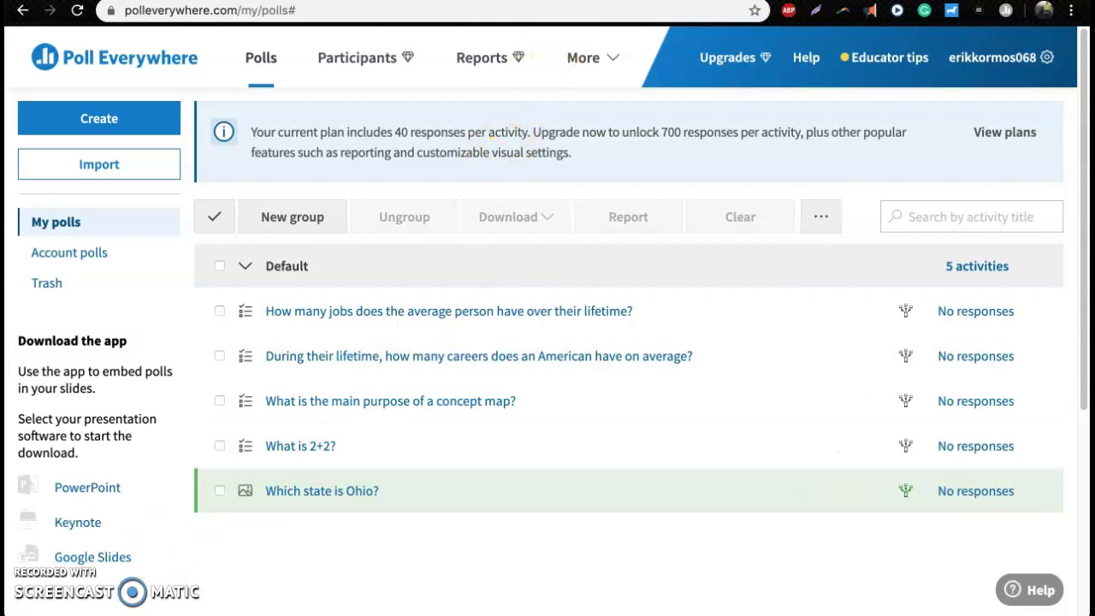
Step: Switch to the 'Semantic Maps for Instruction' Google Slides tab
{"action": "key", "text": "ctrl+Tab"}
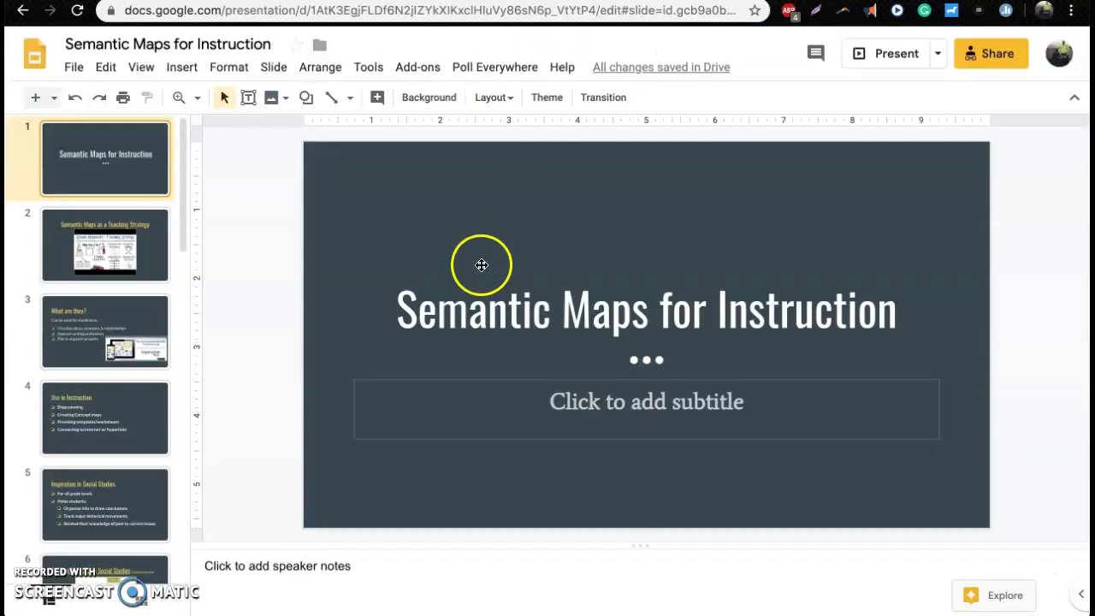
Step: Browse the Poll Everywhere add-on's New and Insert submenus, then return to the Poll Everywhere tab
{"action": "left_click", "coordinate": [493, 71]}
{"action": "mouse_move", "coordinate": [496, 96]}
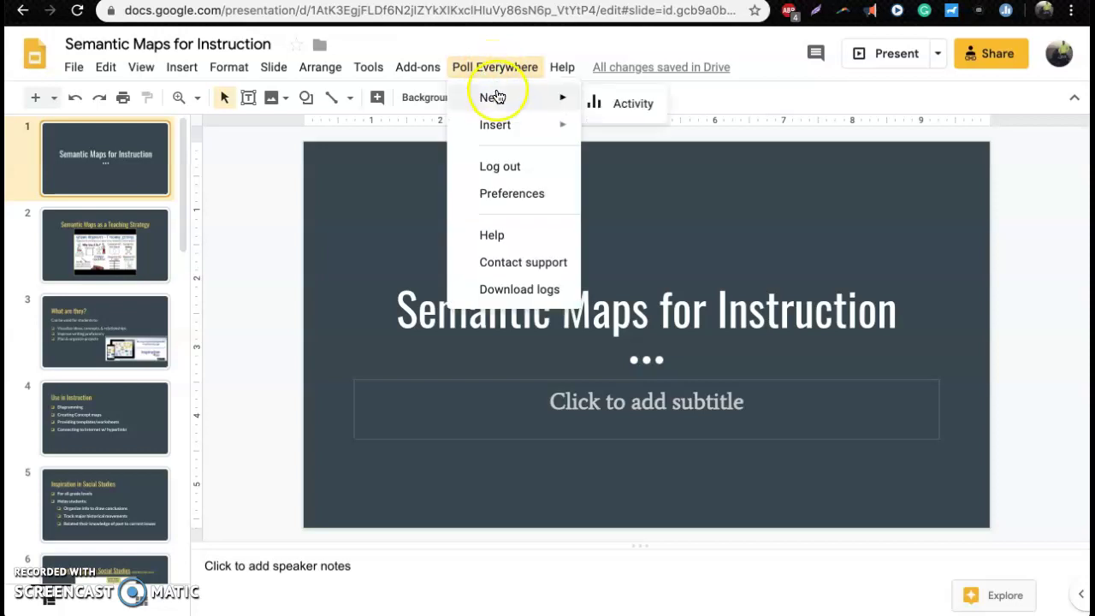
{"action": "mouse_move", "coordinate": [501, 125]}
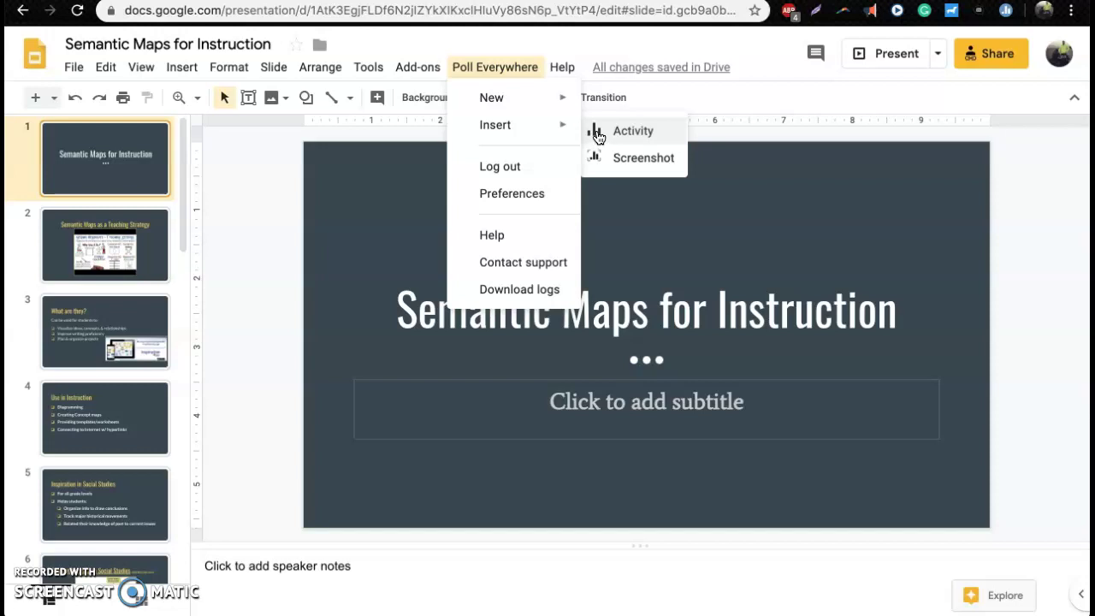
{"action": "mouse_move", "coordinate": [562, 67]}
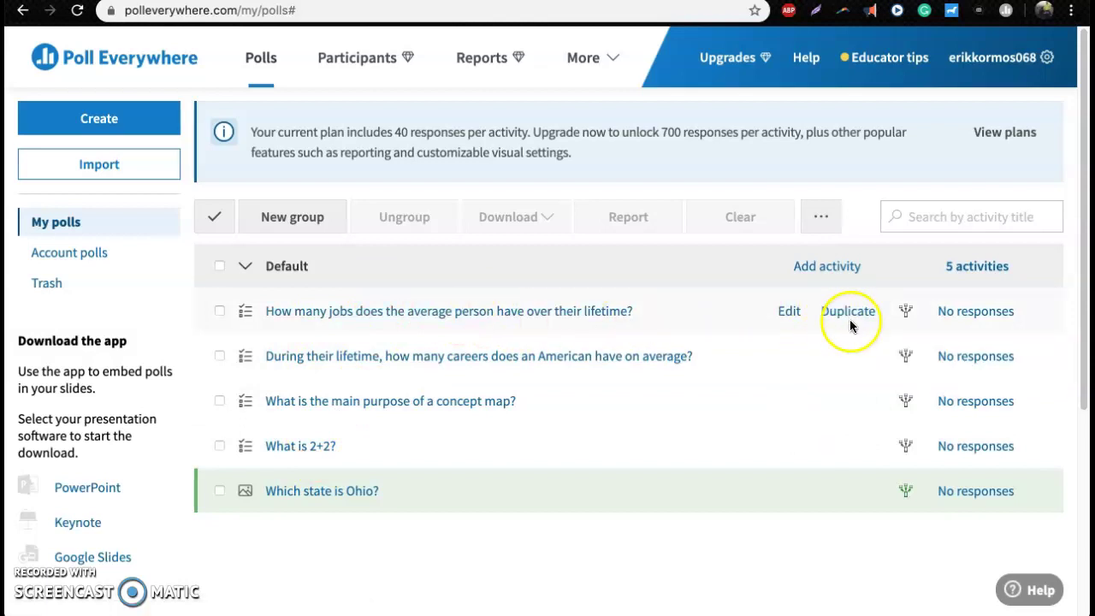
Step: Activate the poll 'How many jobs does the average person have over their lifetime?'
{"action": "left_click", "coordinate": [909, 314]}
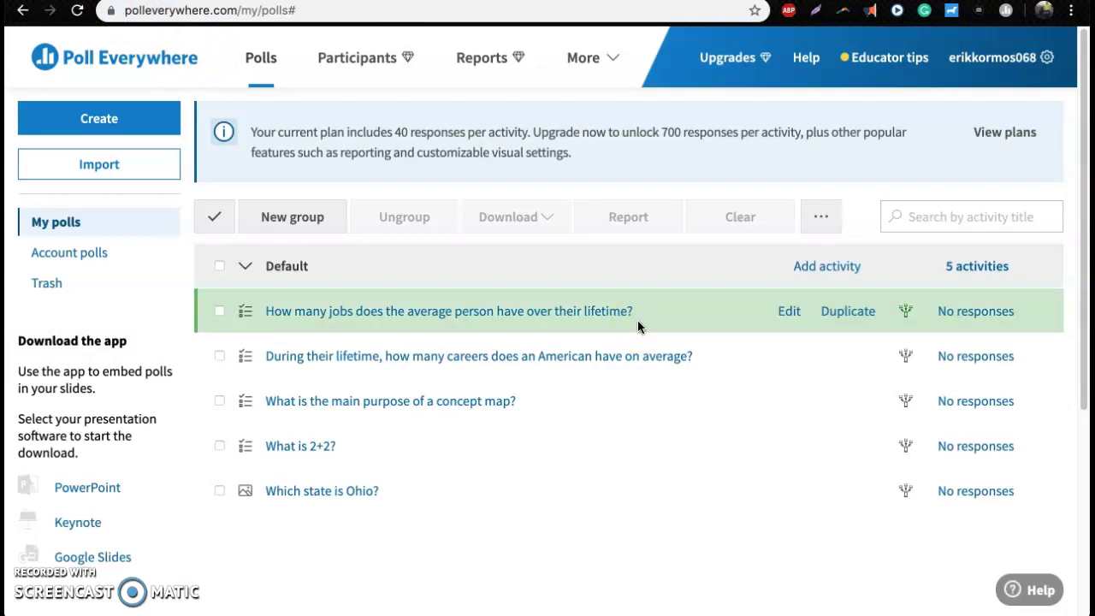
Step: Start a new multiple-choice poll titled 'What color is the sky?'
{"action": "left_click", "coordinate": [103, 127]}
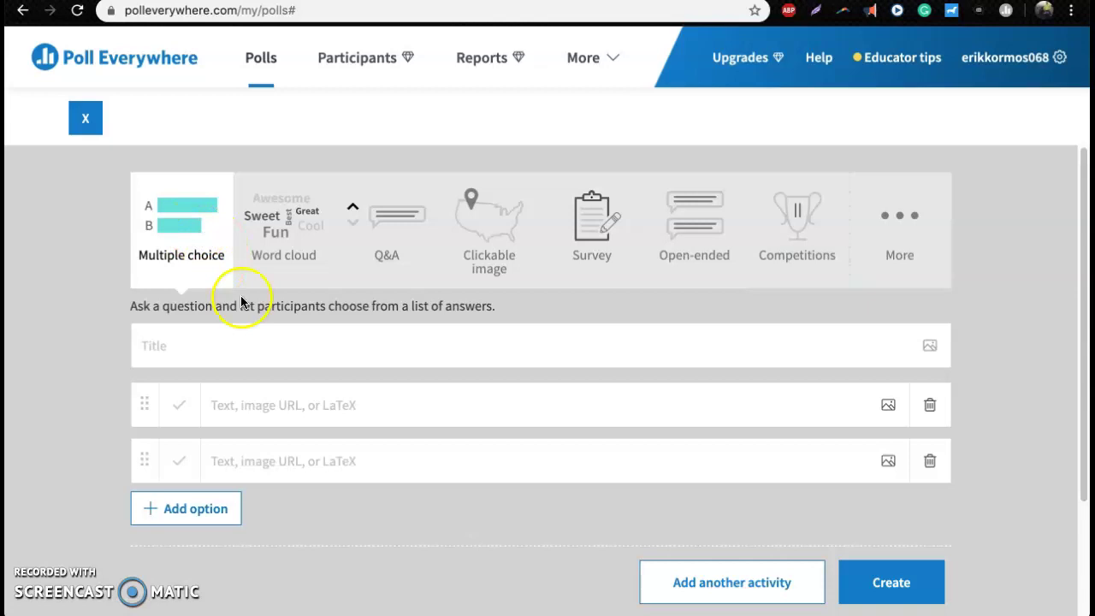
{"action": "left_click", "coordinate": [265, 342]}
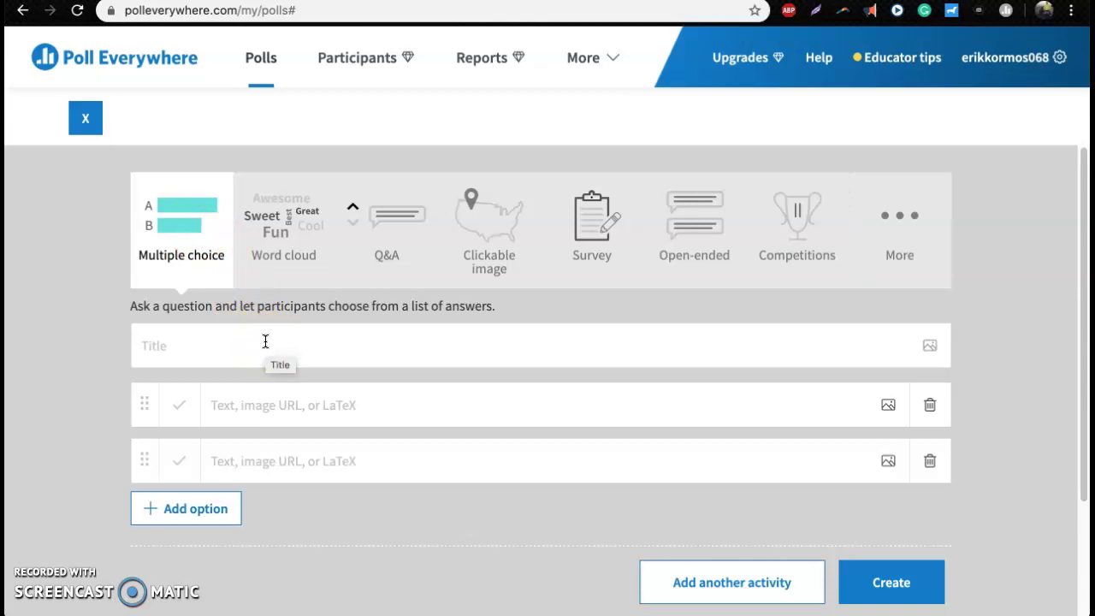
{"action": "left_click", "coordinate": [288, 352]}
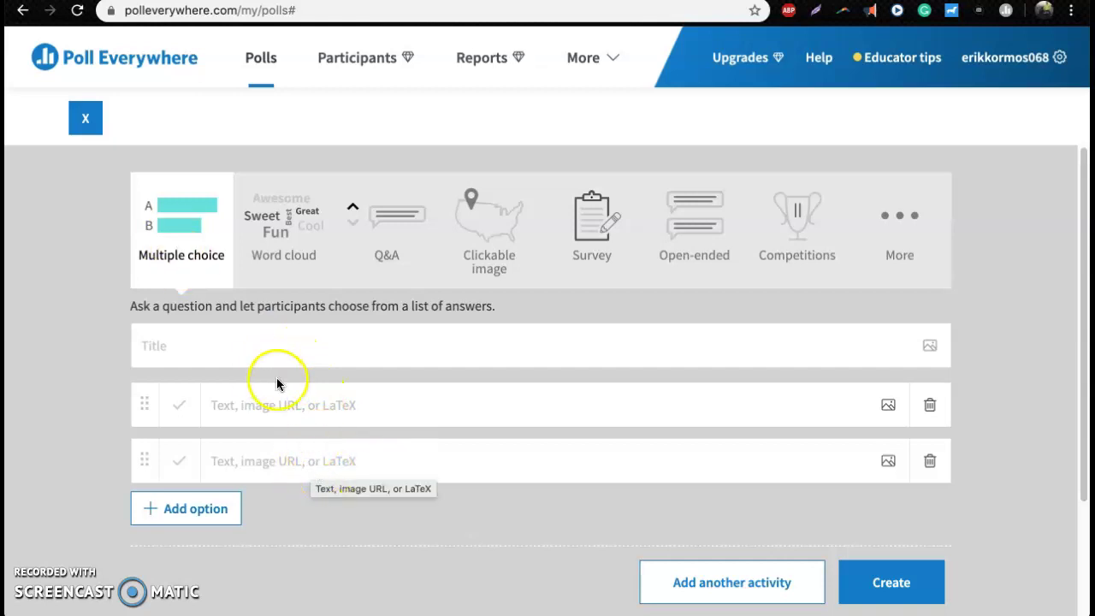
{"action": "left_click", "coordinate": [281, 348]}
{"action": "type", "text": "What color is the dk"}
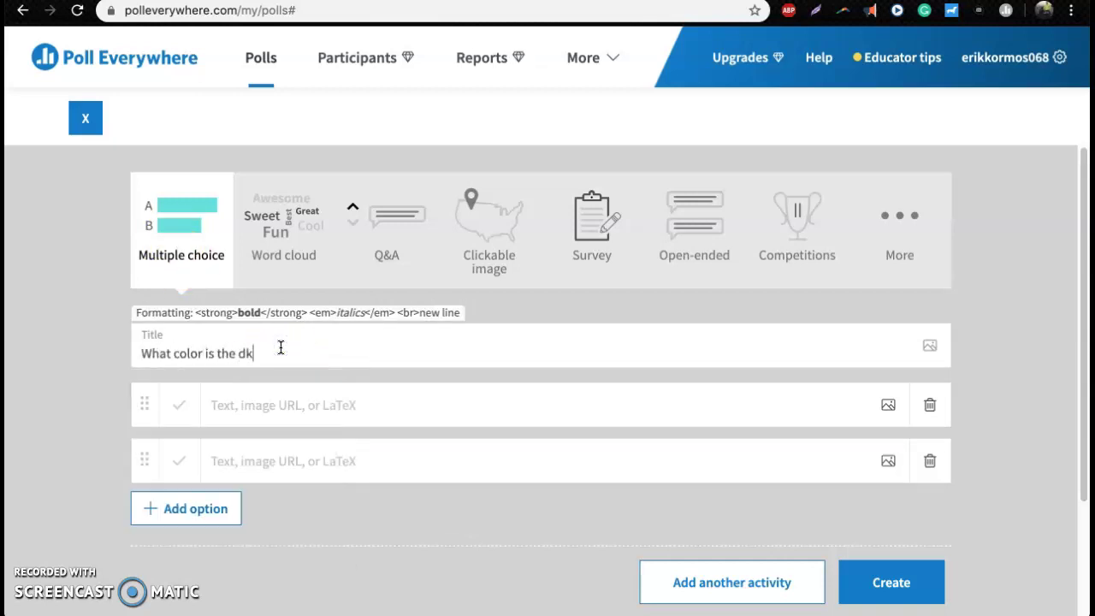
{"action": "key", "text": "BackSpace"}
{"action": "key", "text": "BackSpace"}
{"action": "type", "text": "sky?"}
Step: Enter the answers blue, red, green and orange
{"action": "left_click", "coordinate": [304, 396]}
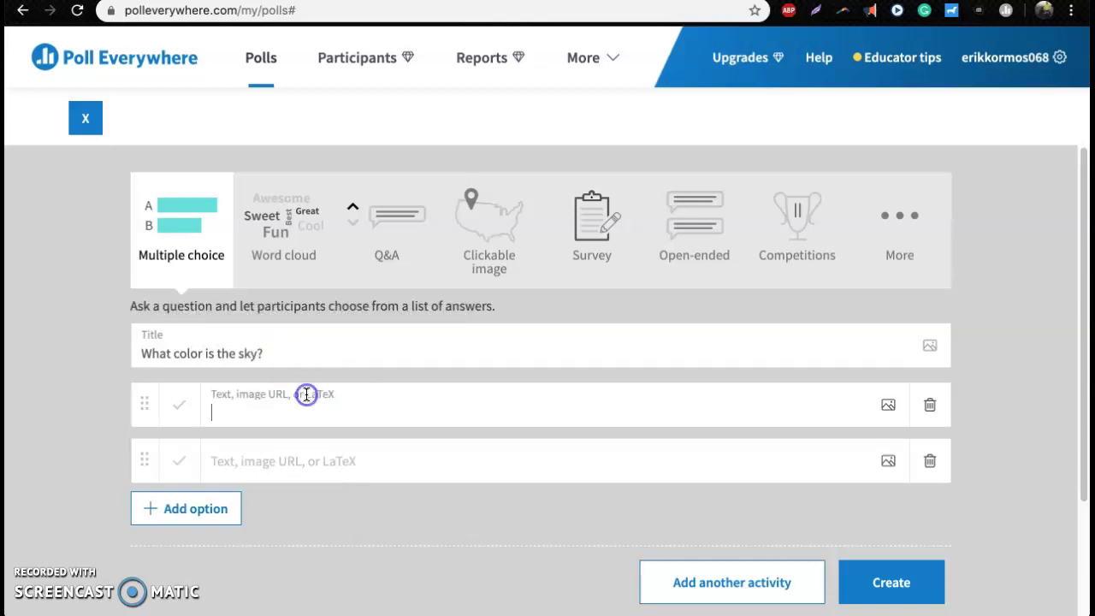
{"action": "type", "text": "blue"}
{"action": "left_click", "coordinate": [291, 449]}
{"action": "type", "text": "red"}
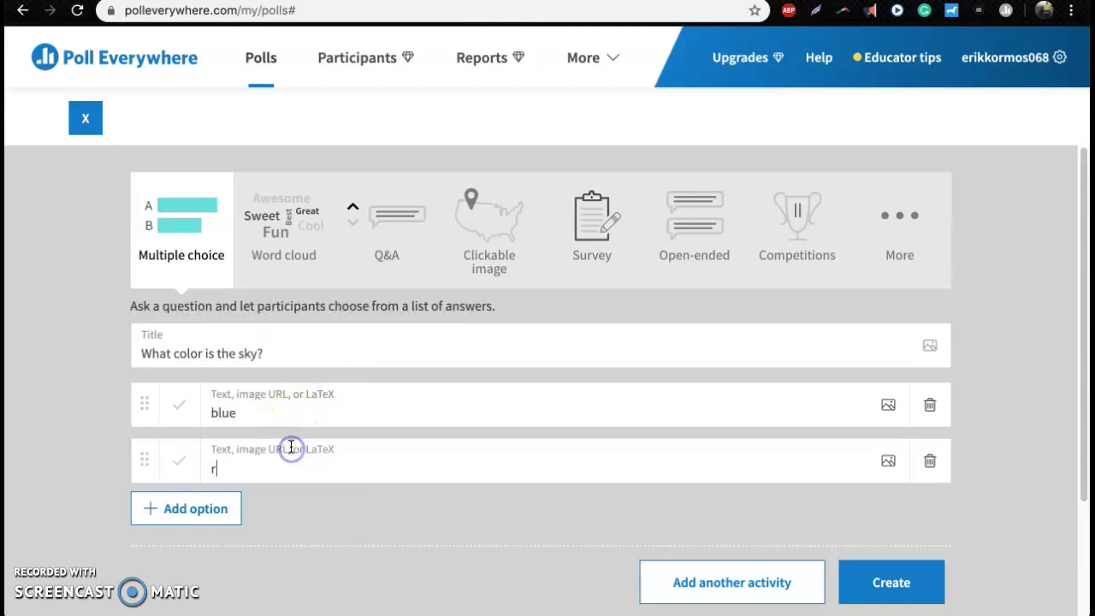
{"action": "left_click", "coordinate": [195, 508]}
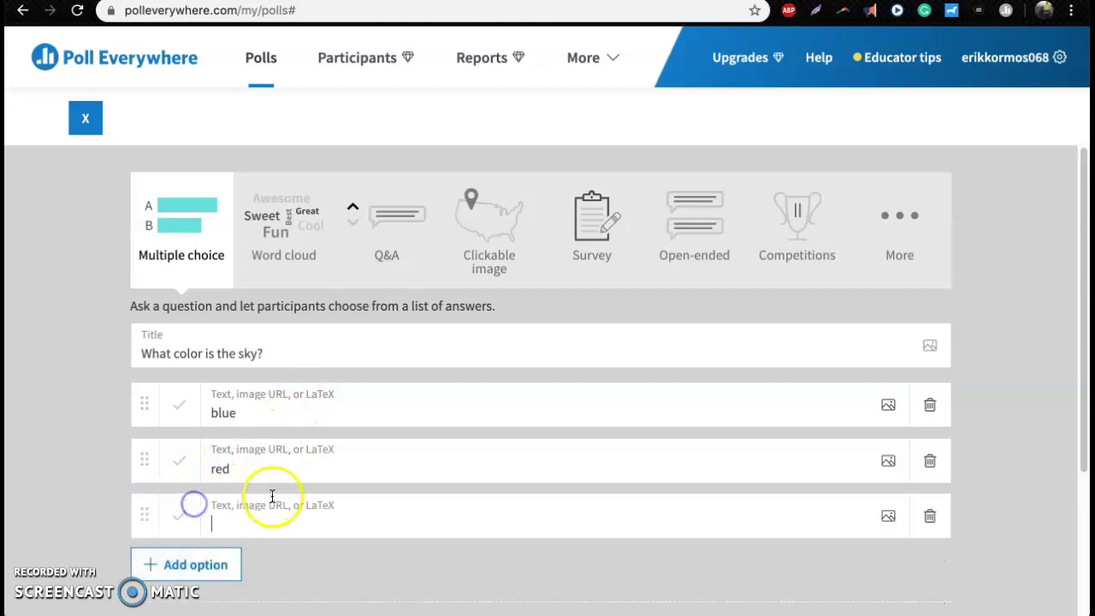
{"action": "type", "text": "green"}
{"action": "left_click", "coordinate": [239, 561]}
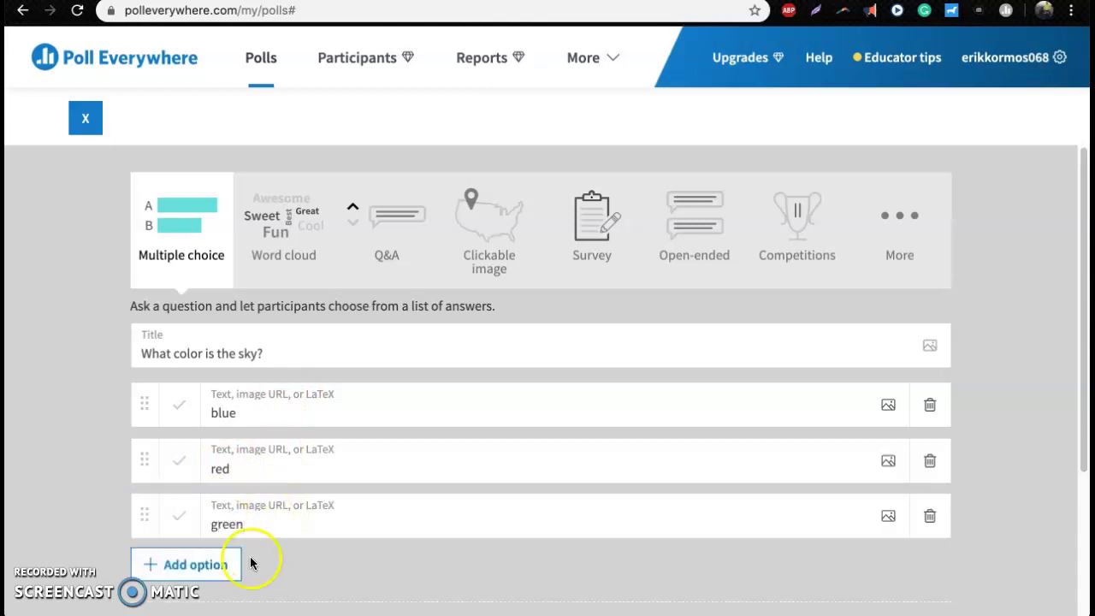
{"action": "left_click", "coordinate": [274, 552]}
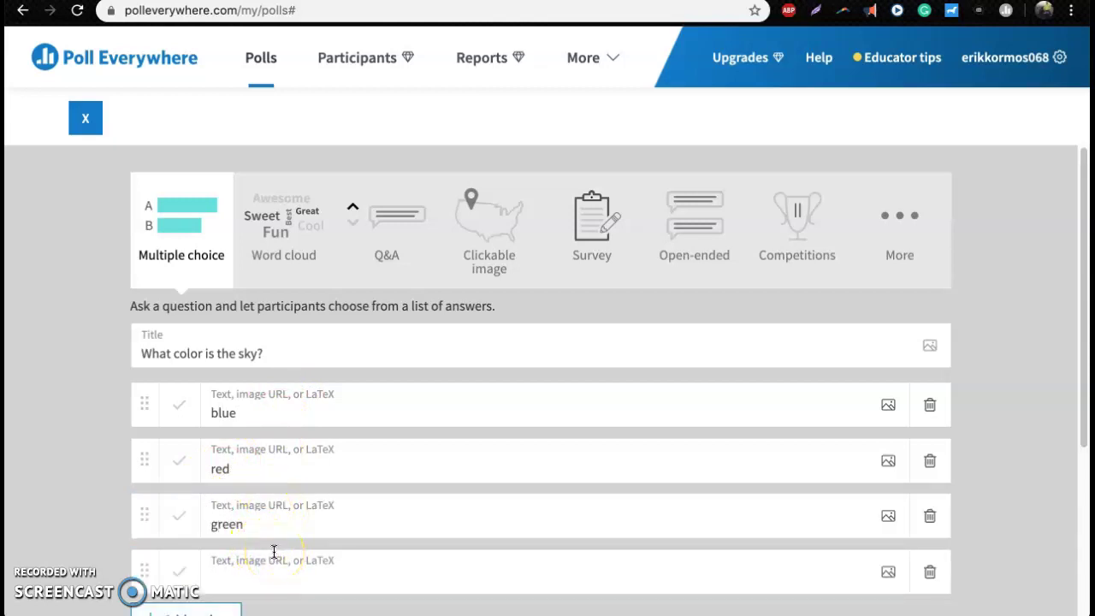
{"action": "type", "text": "organe"}
{"action": "key", "text": "BackSpace"}
{"action": "key", "text": "BackSpace"}
{"action": "key", "text": "BackSpace"}
{"action": "key", "text": "BackSpace"}
{"action": "type", "text": "ange"}
Step: Mark blue as the correct answer
{"action": "left_click", "coordinate": [184, 404]}
{"action": "left_click", "coordinate": [184, 403]}
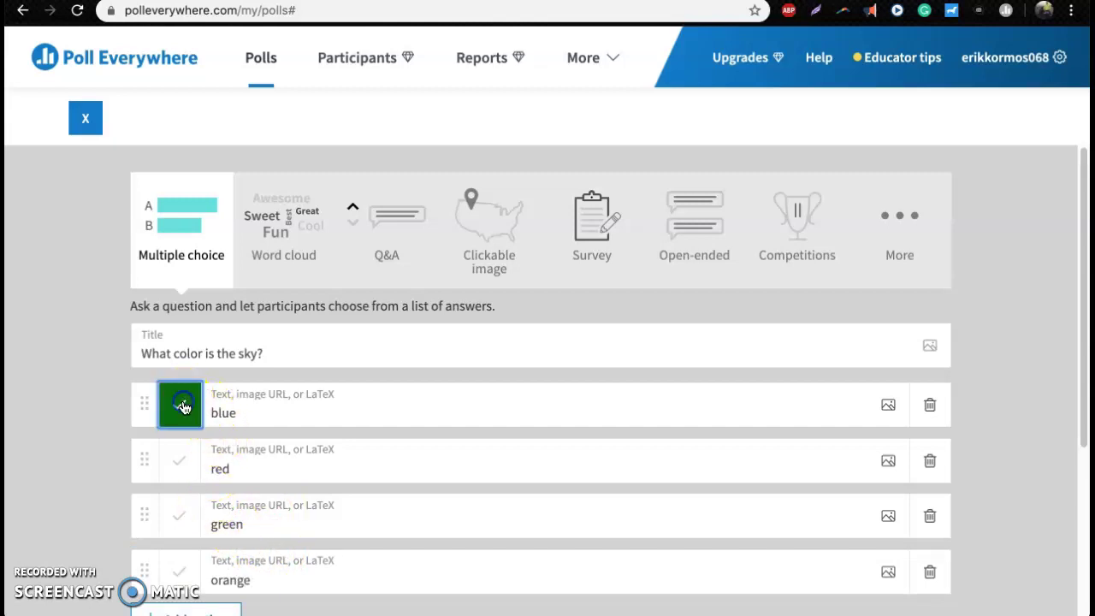
{"action": "scroll", "coordinate": [112, 364], "scroll_direction": "down", "scroll_amount": 1}
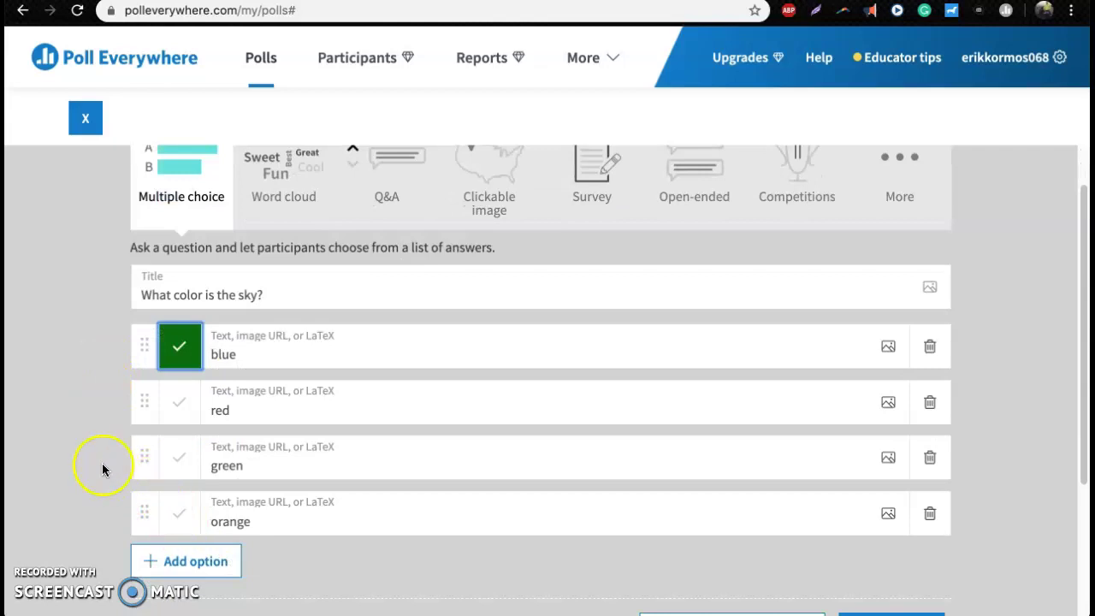
{"action": "scroll", "coordinate": [63, 440], "scroll_direction": "down", "scroll_amount": 3}
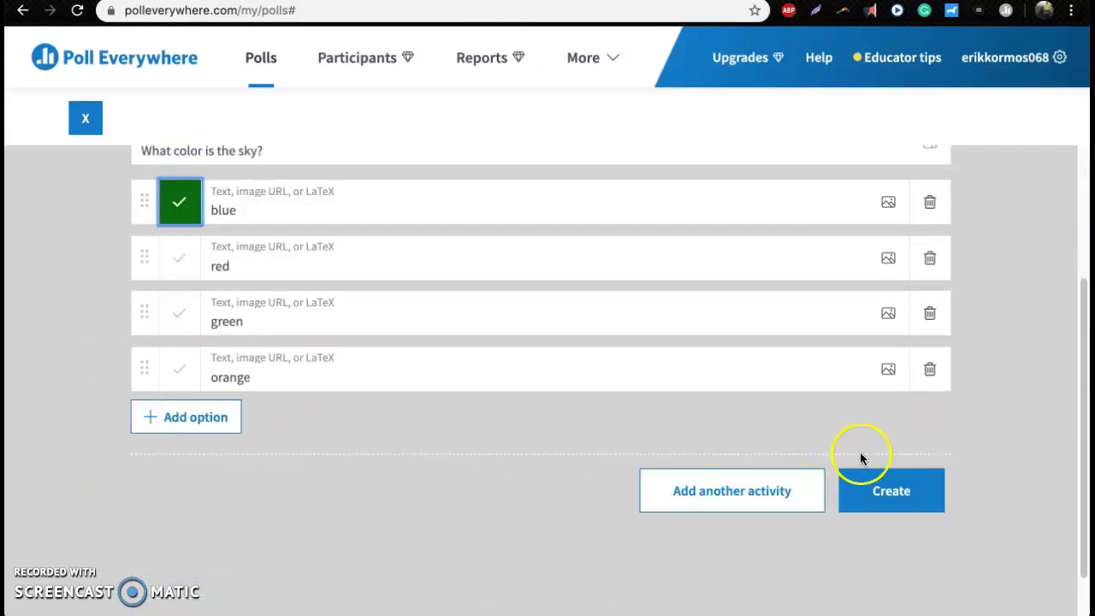
{"action": "scroll", "coordinate": [887, 455], "scroll_direction": "up", "scroll_amount": 1}
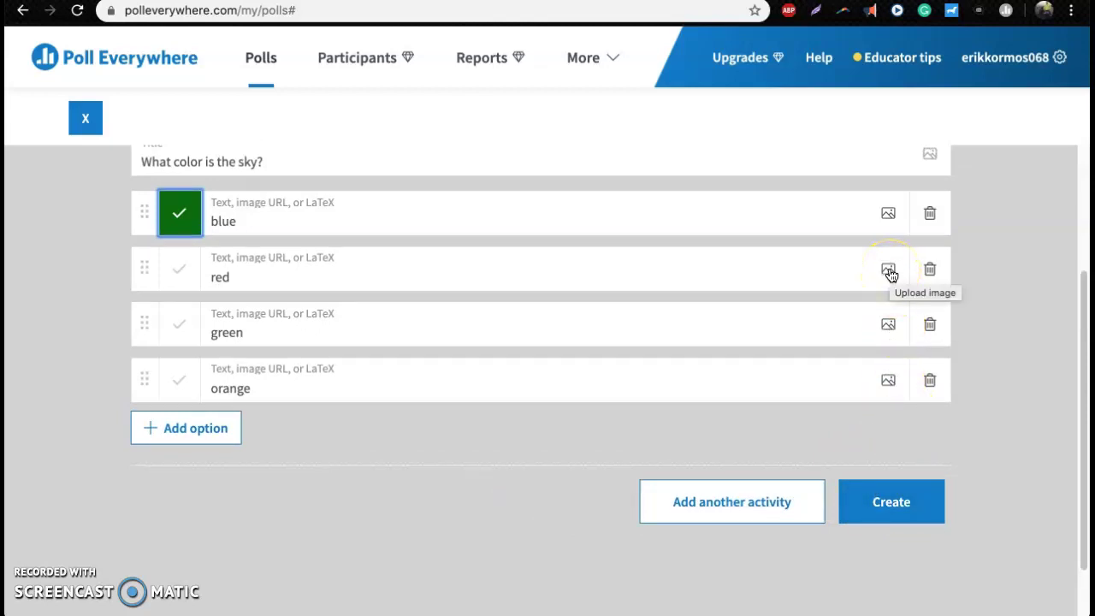
Step: Save the 'What color is the sky?' poll and activate it
{"action": "left_click", "coordinate": [913, 514]}
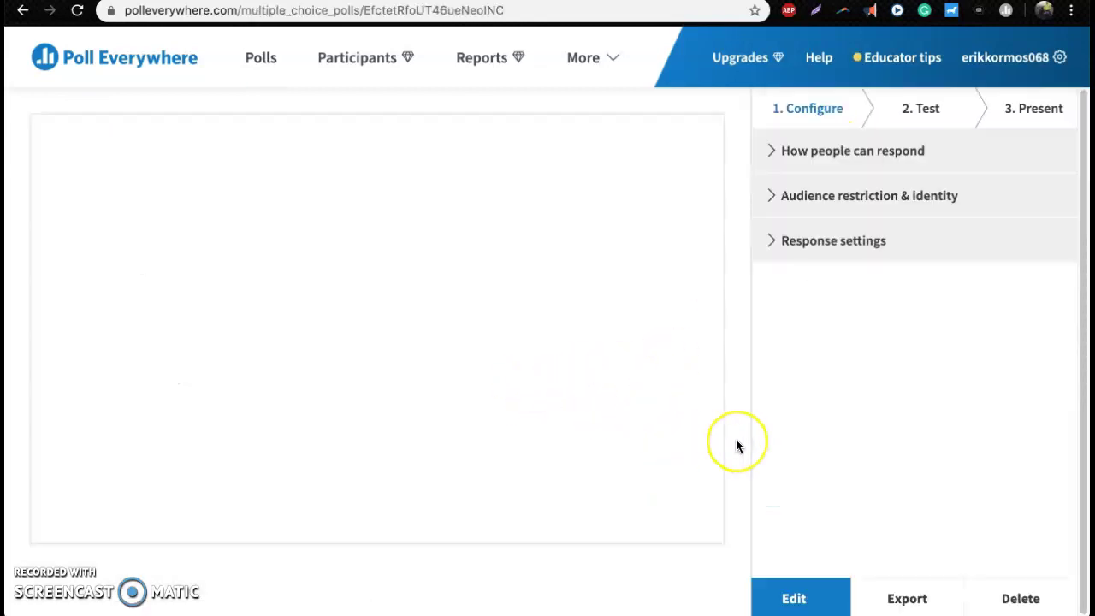
{"action": "mouse_move", "coordinate": [699, 446]}
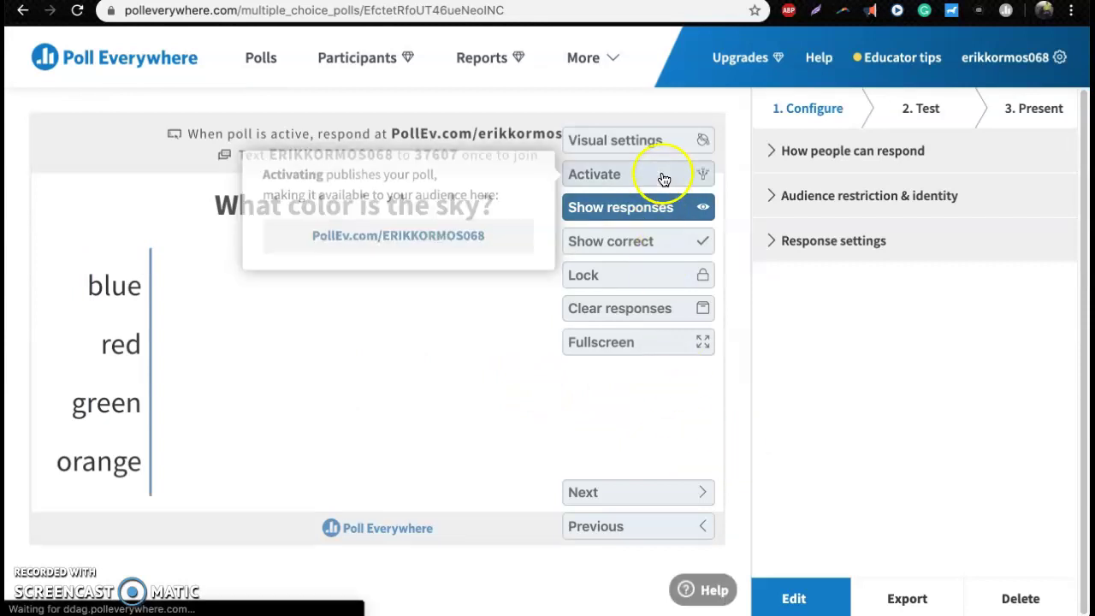
{"action": "mouse_move", "coordinate": [642, 174]}
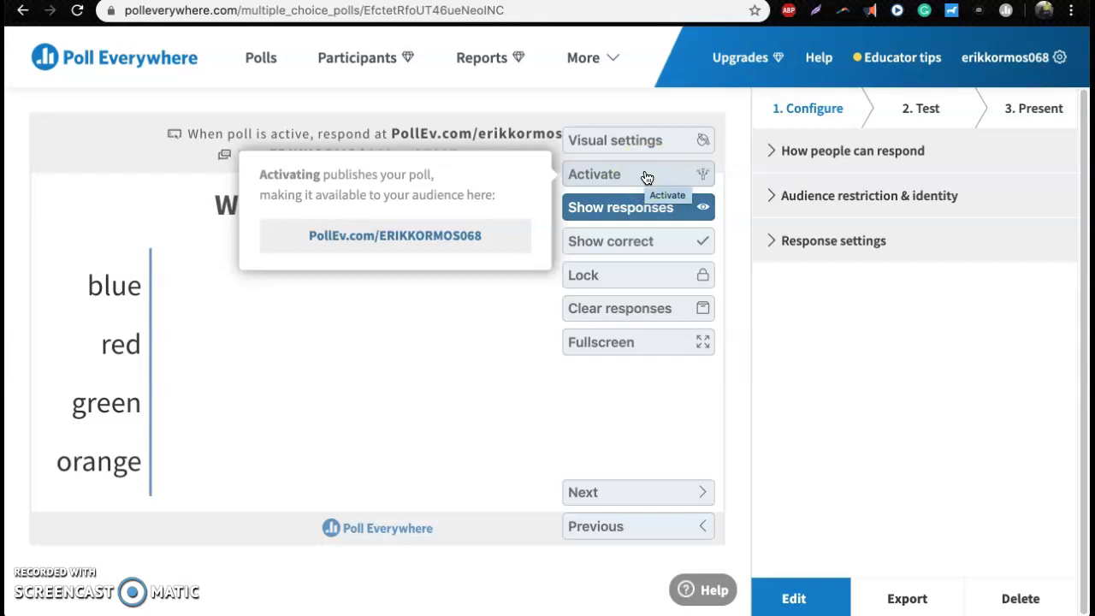
{"action": "left_click", "coordinate": [647, 176]}
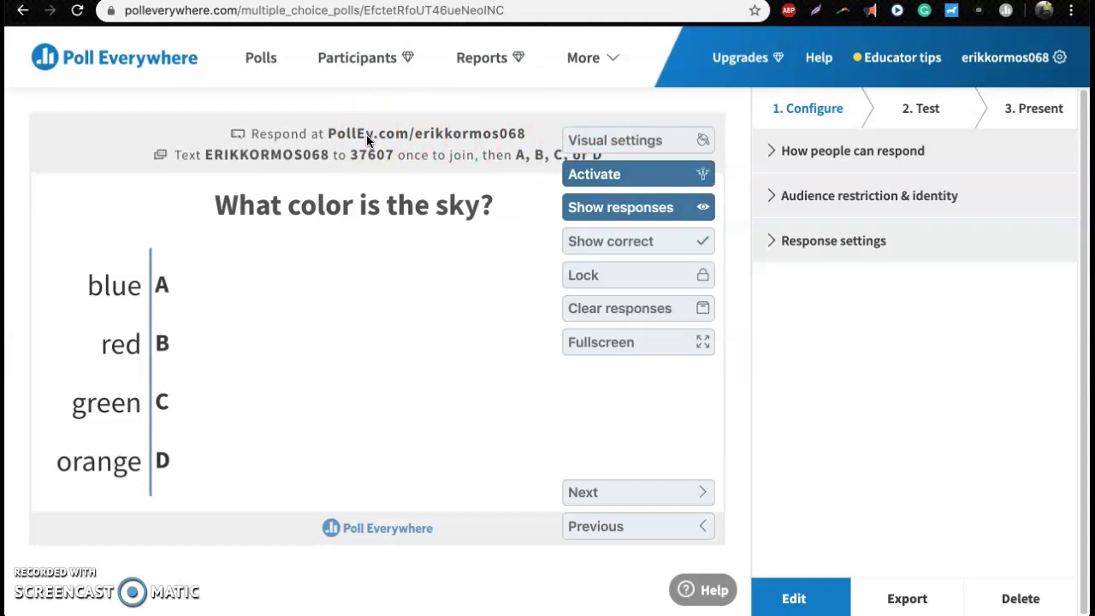
Step: Turn Show correct on for the sky poll, then off again
{"action": "left_click", "coordinate": [367, 135]}
{"action": "mouse_move", "coordinate": [370, 146]}
{"action": "left_mouse_down"}
{"action": "mouse_move", "coordinate": [301, 160]}
{"action": "mouse_move", "coordinate": [356, 150]}
{"action": "left_mouse_up"}
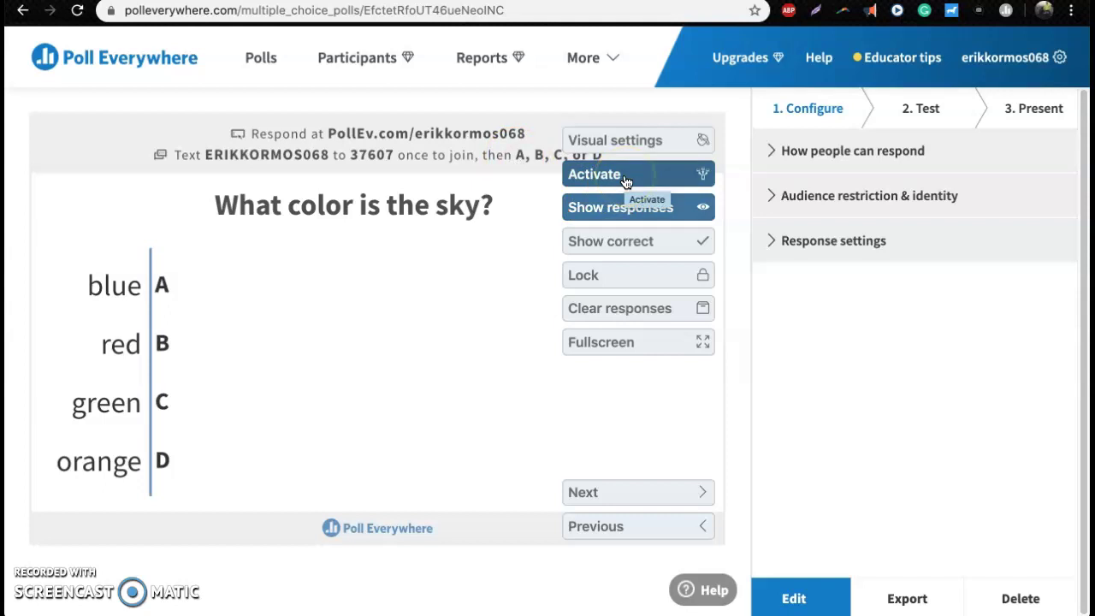
{"action": "left_click", "coordinate": [645, 246]}
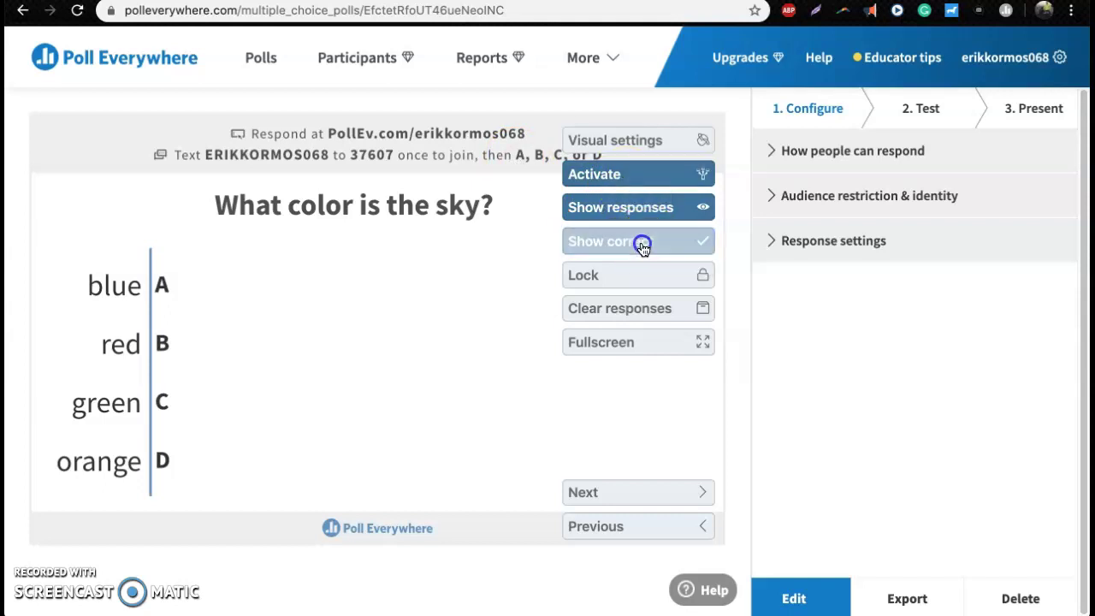
{"action": "left_click", "coordinate": [644, 248]}
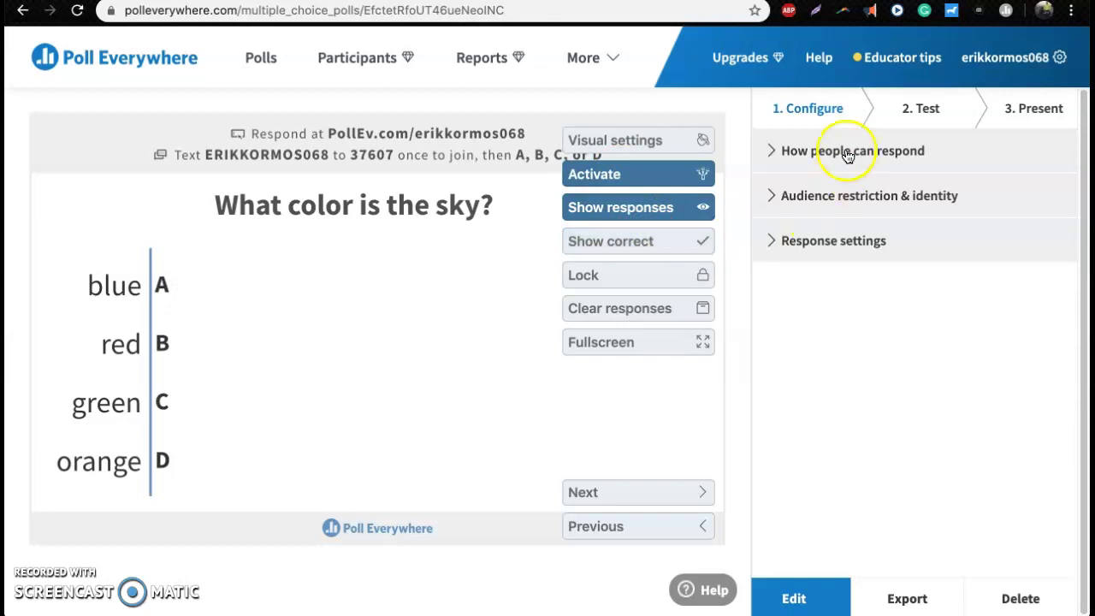
Step: Review the sky poll's Configure, Test and Present sections, then open it with Edit
{"action": "left_click", "coordinate": [837, 196]}
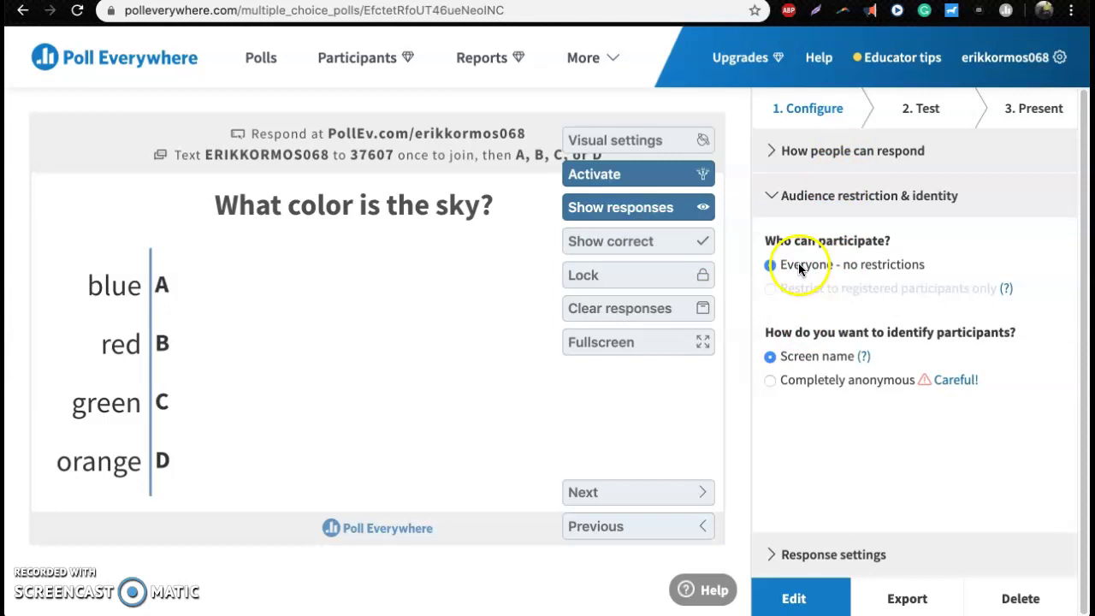
{"action": "left_click", "coordinate": [919, 107]}
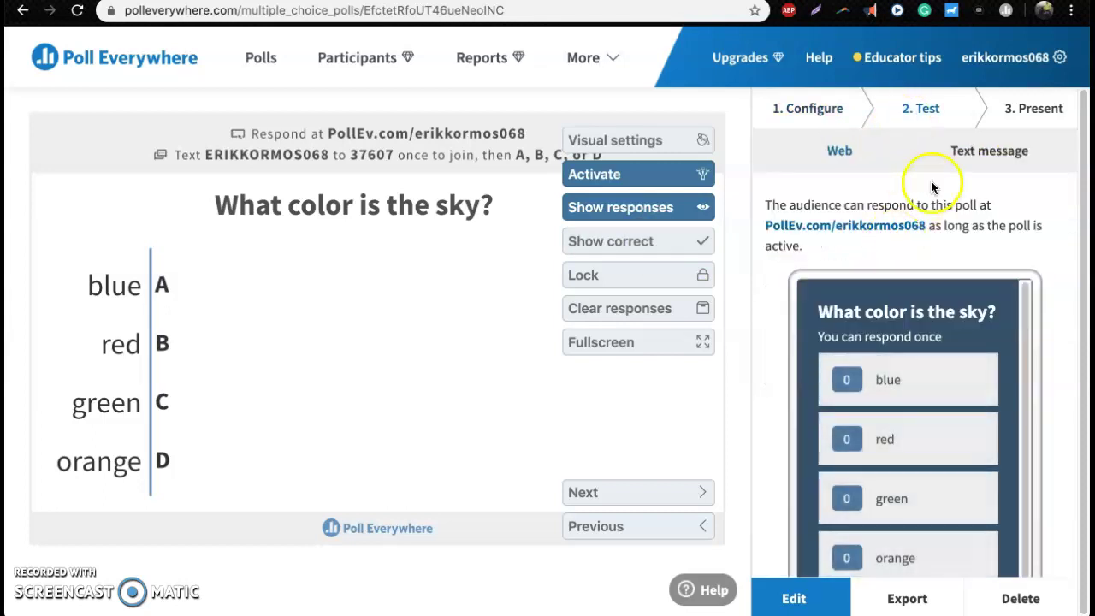
{"action": "left_click", "coordinate": [1027, 118]}
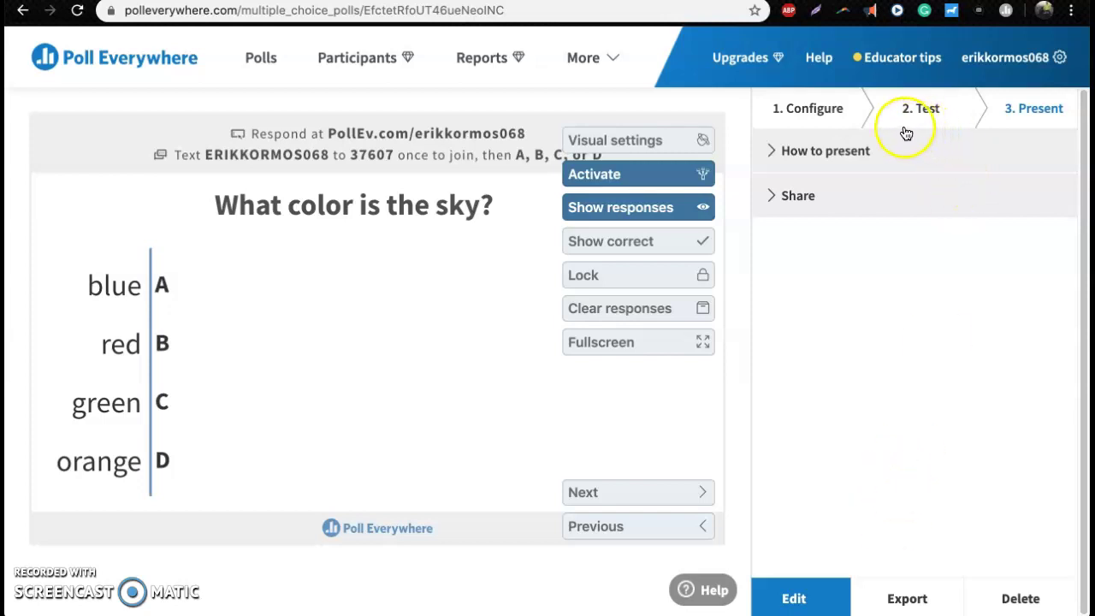
{"action": "left_click", "coordinate": [795, 149]}
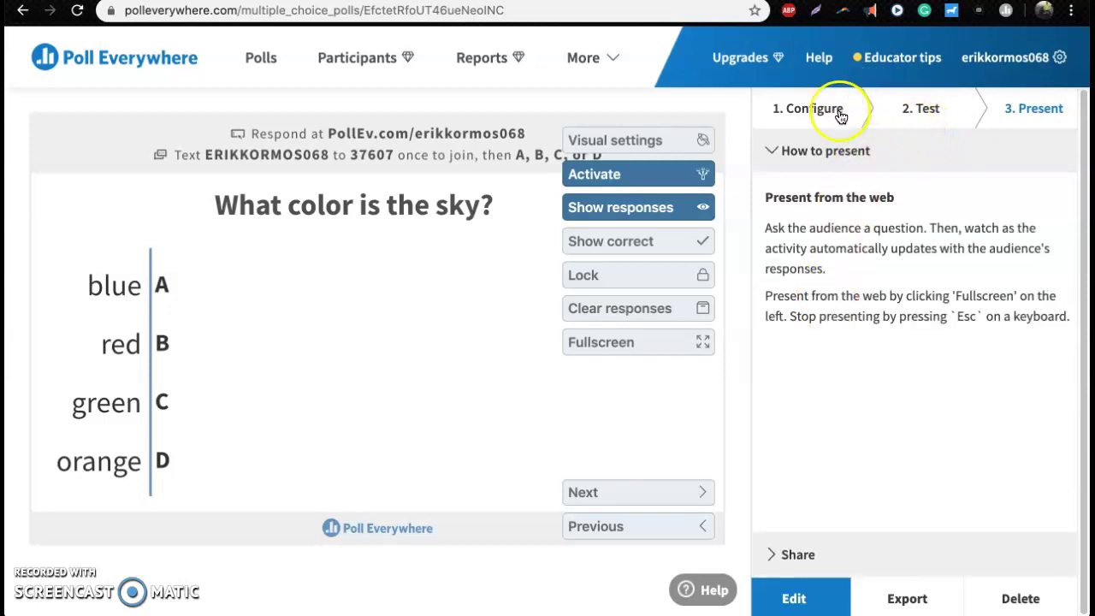
{"action": "left_click", "coordinate": [841, 115]}
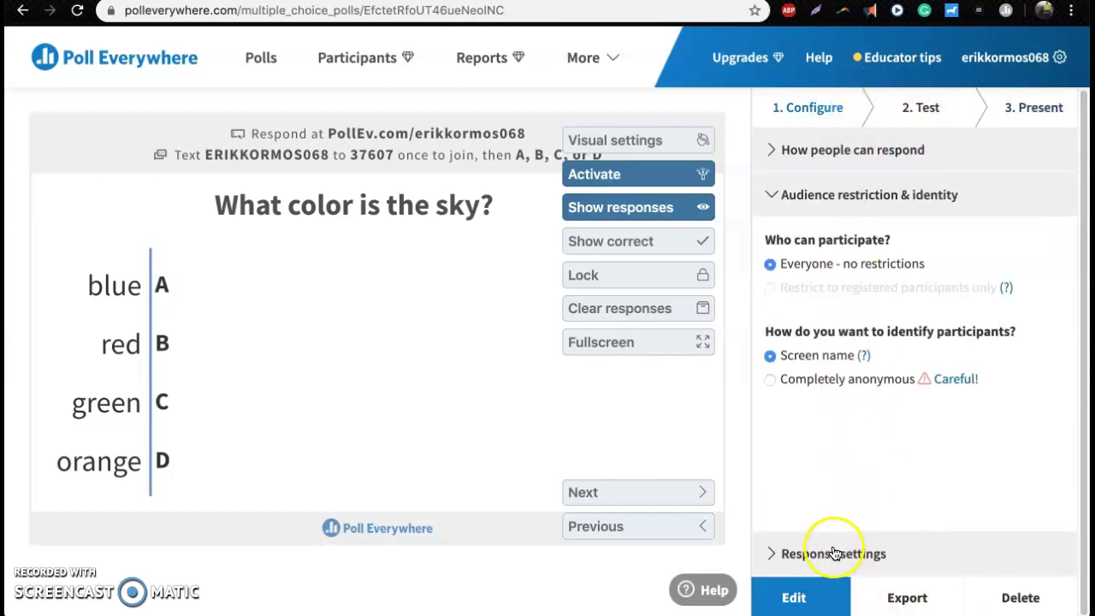
{"action": "left_click", "coordinate": [801, 596]}
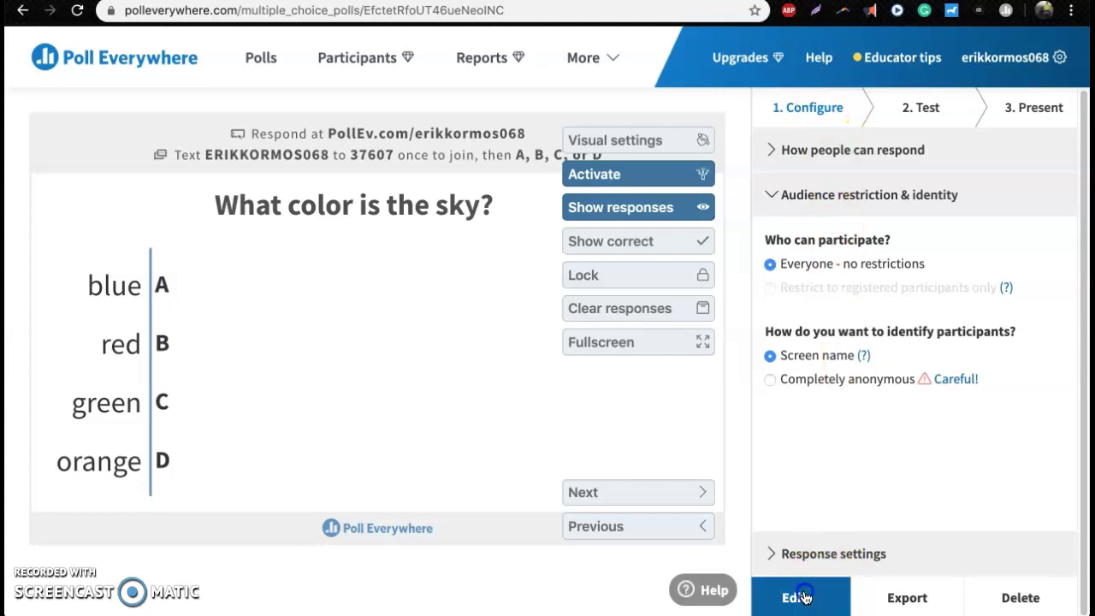
{"action": "left_click", "coordinate": [833, 600]}
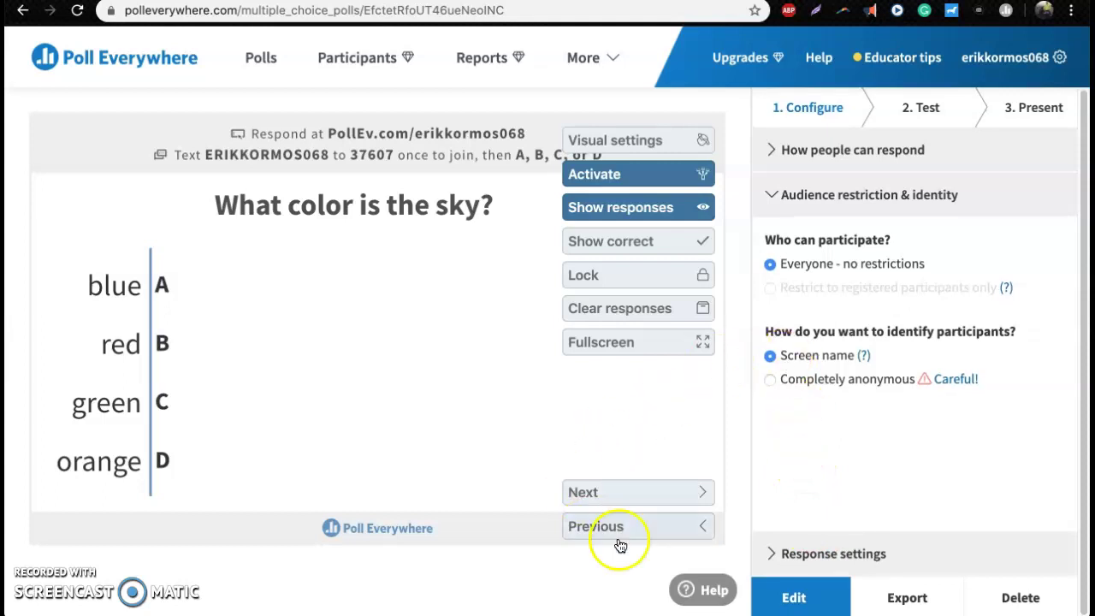
Step: From My polls, start a new Clickable image poll using the USA map
{"action": "left_click", "coordinate": [280, 53]}
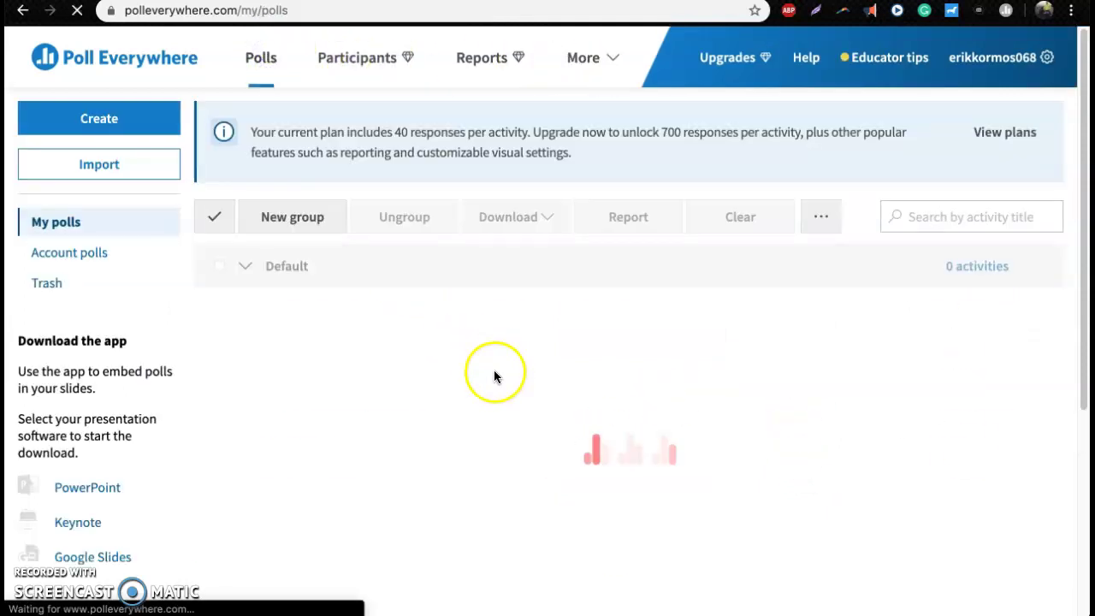
{"action": "scroll", "coordinate": [494, 379], "scroll_direction": "down", "scroll_amount": 2}
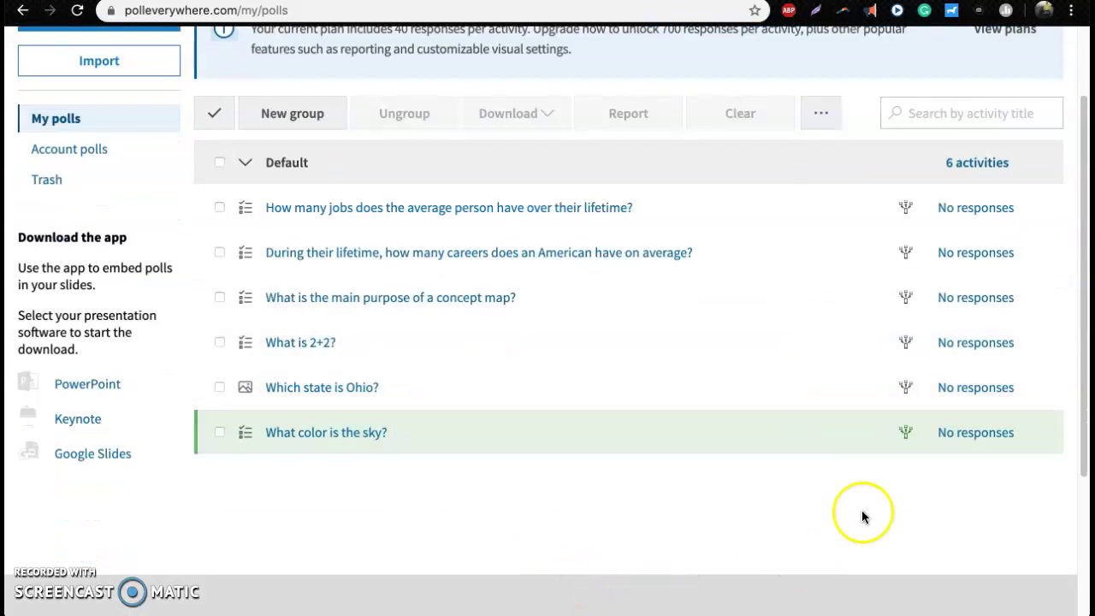
{"action": "mouse_move", "coordinate": [905, 437]}
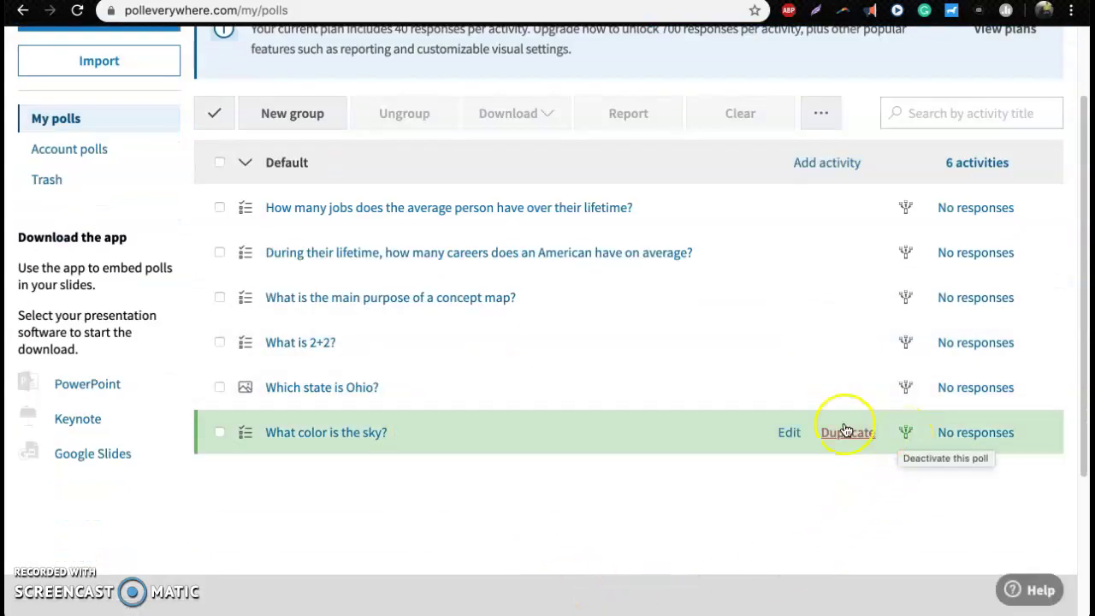
{"action": "scroll", "coordinate": [845, 430], "scroll_direction": "up", "scroll_amount": 2}
{"action": "left_click", "coordinate": [120, 115]}
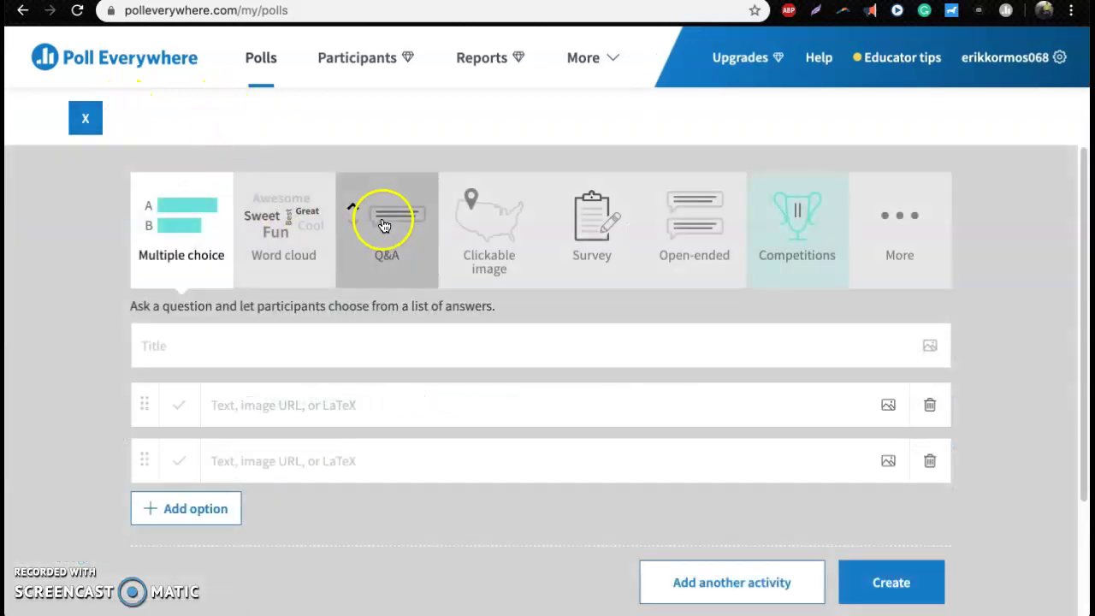
{"action": "left_click", "coordinate": [474, 227]}
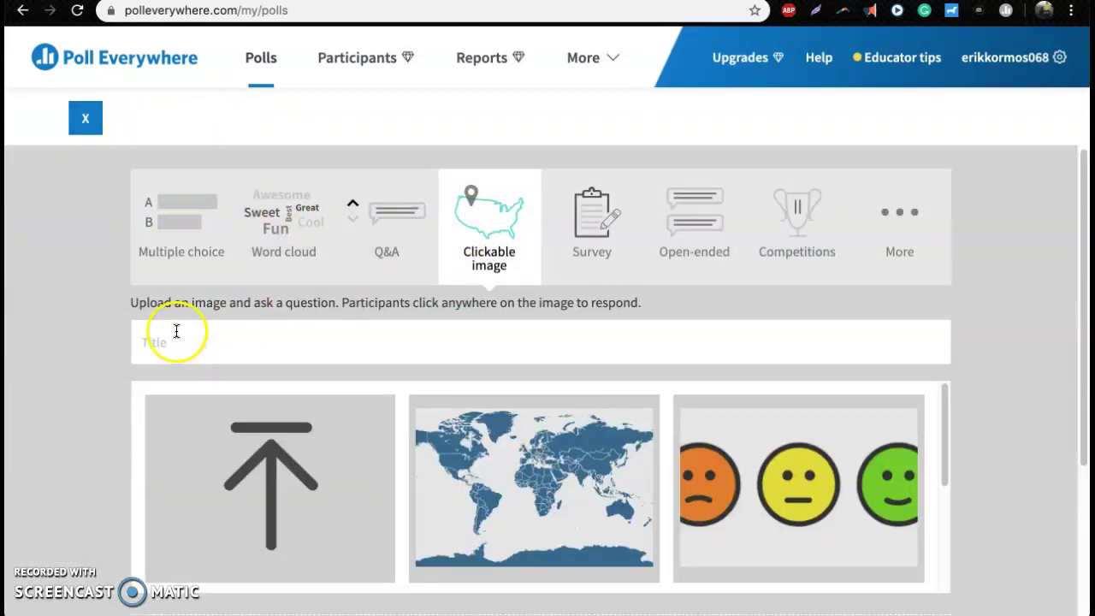
{"action": "scroll", "coordinate": [508, 342], "scroll_direction": "down", "scroll_amount": 3}
{"action": "scroll", "coordinate": [508, 342], "scroll_direction": "down", "scroll_amount": 3}
{"action": "scroll", "coordinate": [994, 304], "scroll_direction": "down", "scroll_amount": 1}
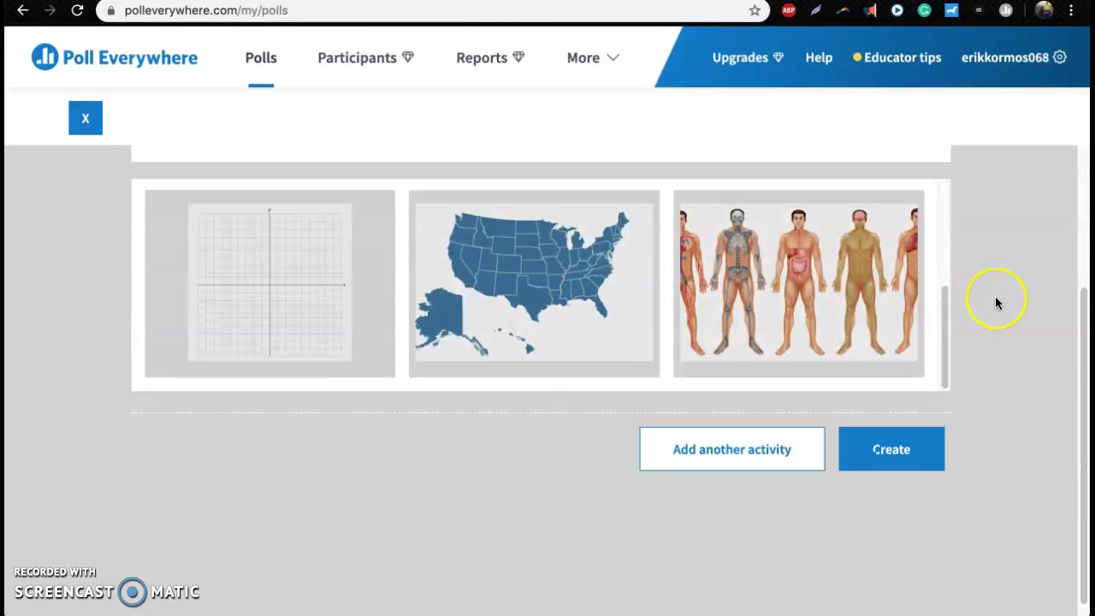
{"action": "left_click", "coordinate": [591, 289]}
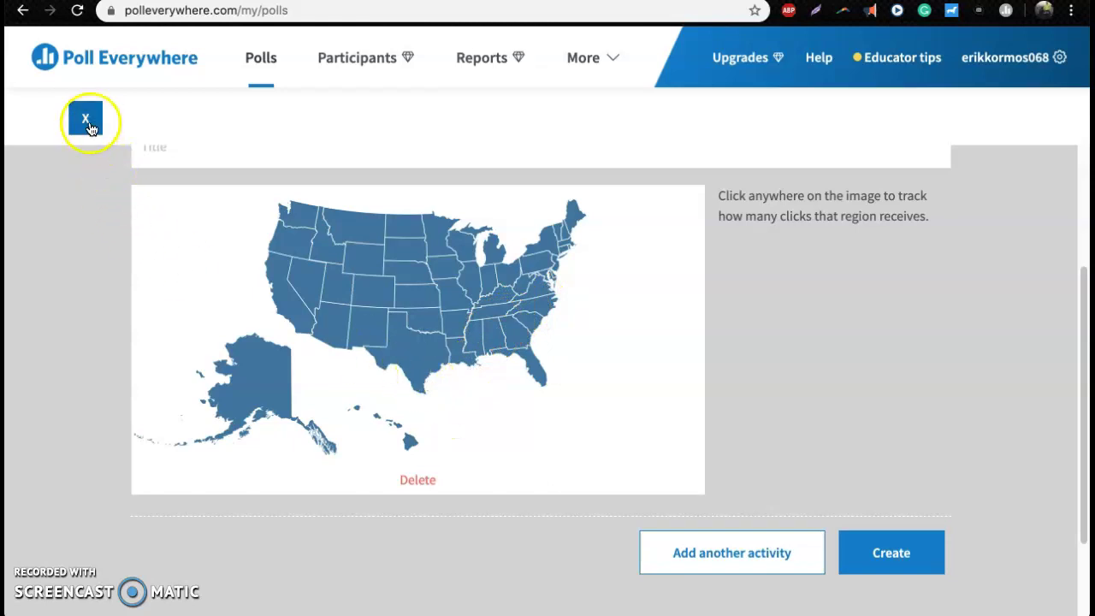
Step: Discard the new draft and open 'Which state is Ohio?' for editing
{"action": "left_click", "coordinate": [86, 118]}
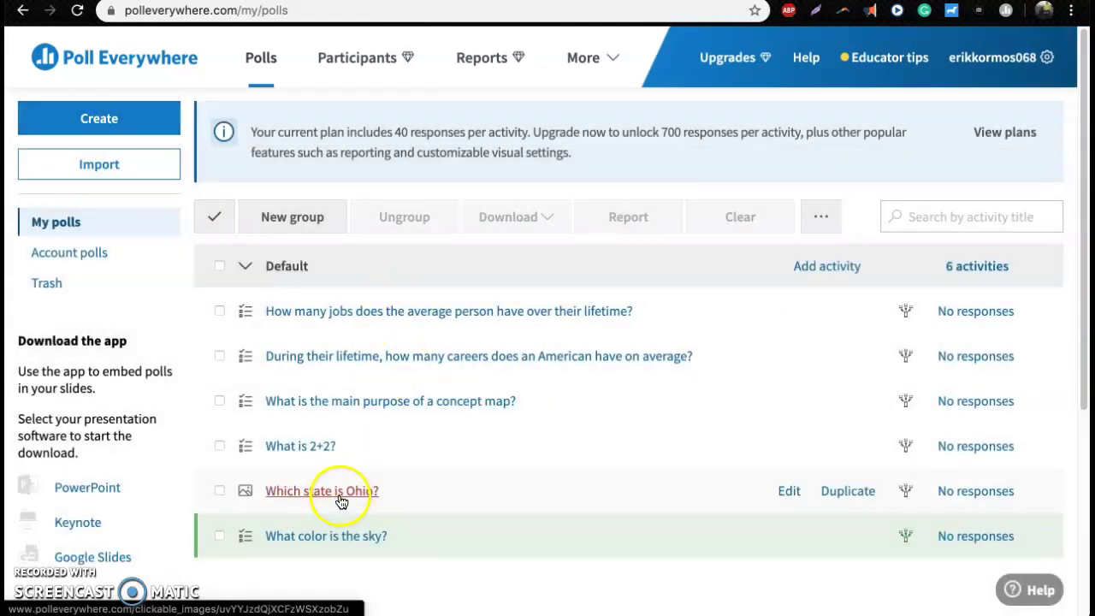
{"action": "left_click", "coordinate": [788, 490]}
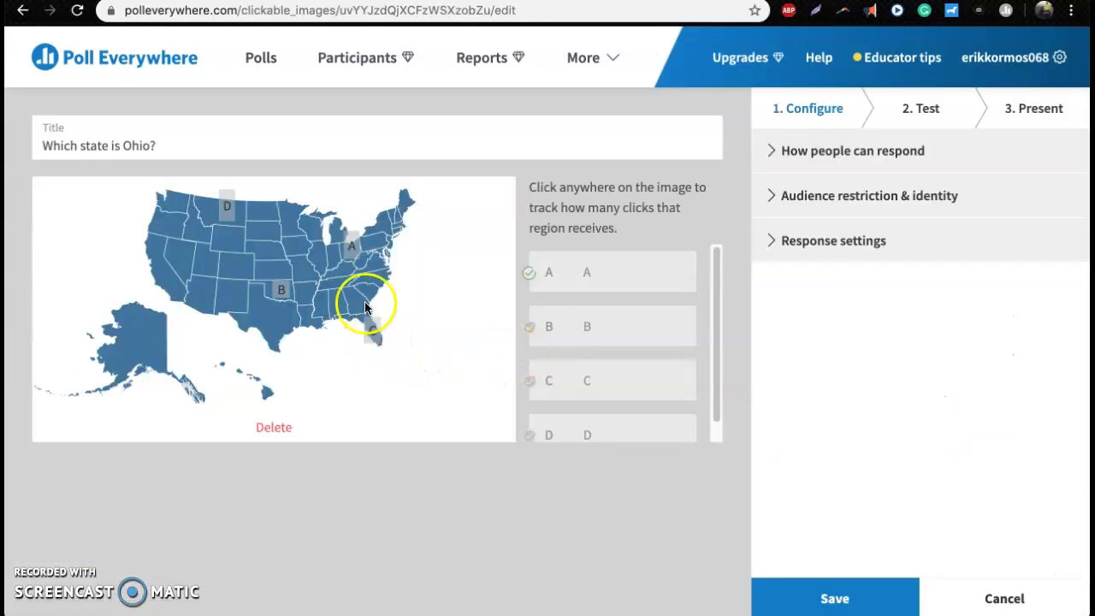
{"action": "left_click", "coordinate": [227, 212]}
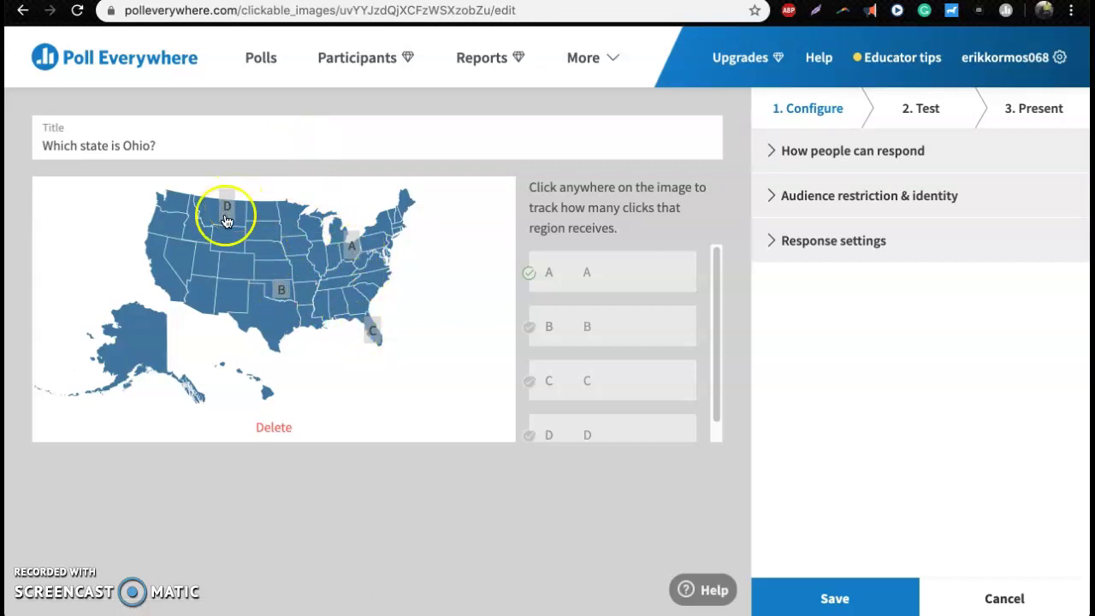
Step: Add a resized region named E in the map's southwest and save the poll
{"action": "left_click", "coordinate": [238, 296]}
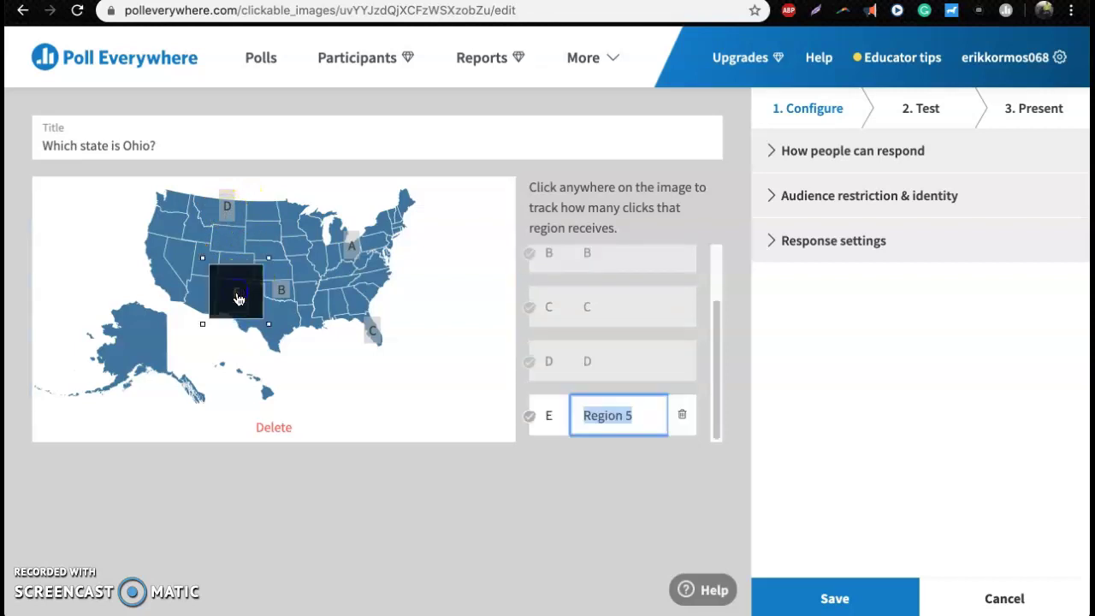
{"action": "left_click_drag", "start_coordinate": [269, 324], "coordinate": [243, 309]}
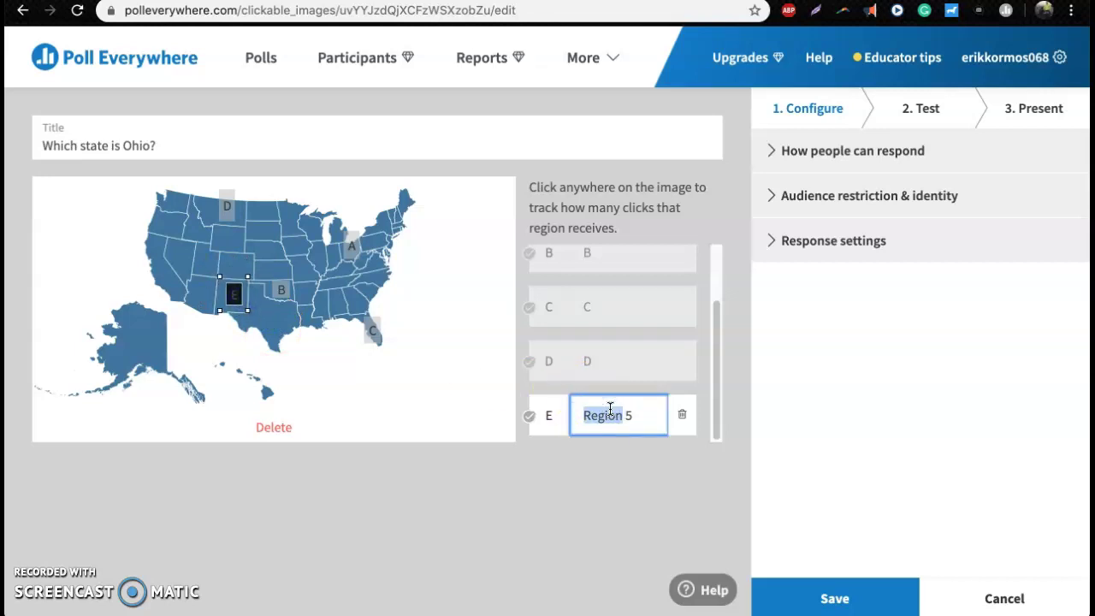
{"action": "type", "text": "E"}
{"action": "left_click", "coordinate": [607, 481]}
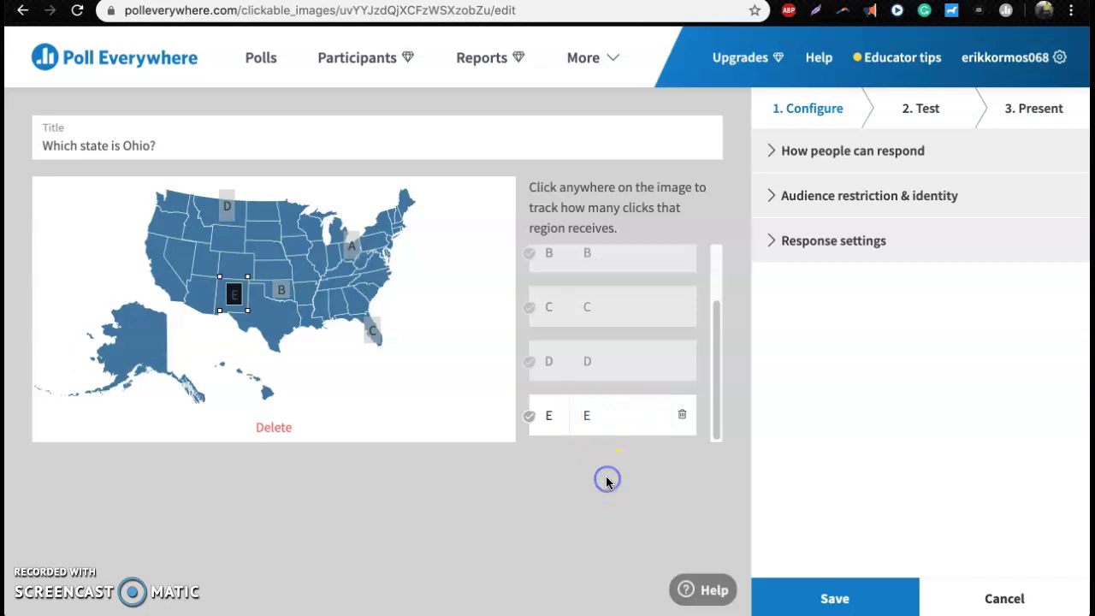
{"action": "scroll", "coordinate": [580, 391], "scroll_direction": "up", "scroll_amount": 2}
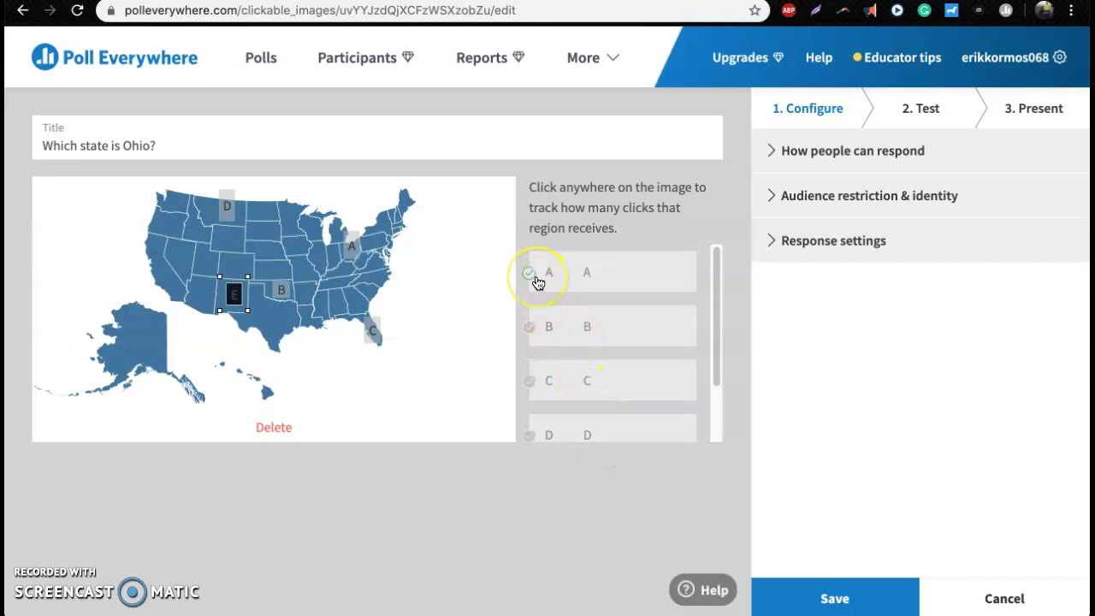
{"action": "left_click", "coordinate": [842, 595]}
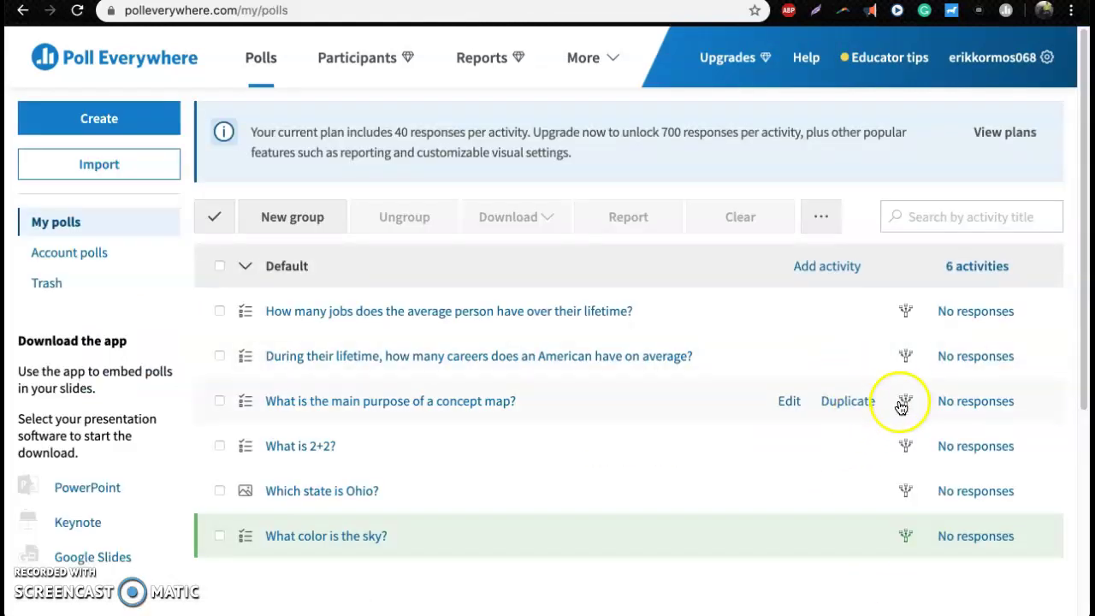
Step: Activate 'Which state is Ohio?', then switch activation back to 'What color is the sky?'
{"action": "left_click", "coordinate": [916, 493]}
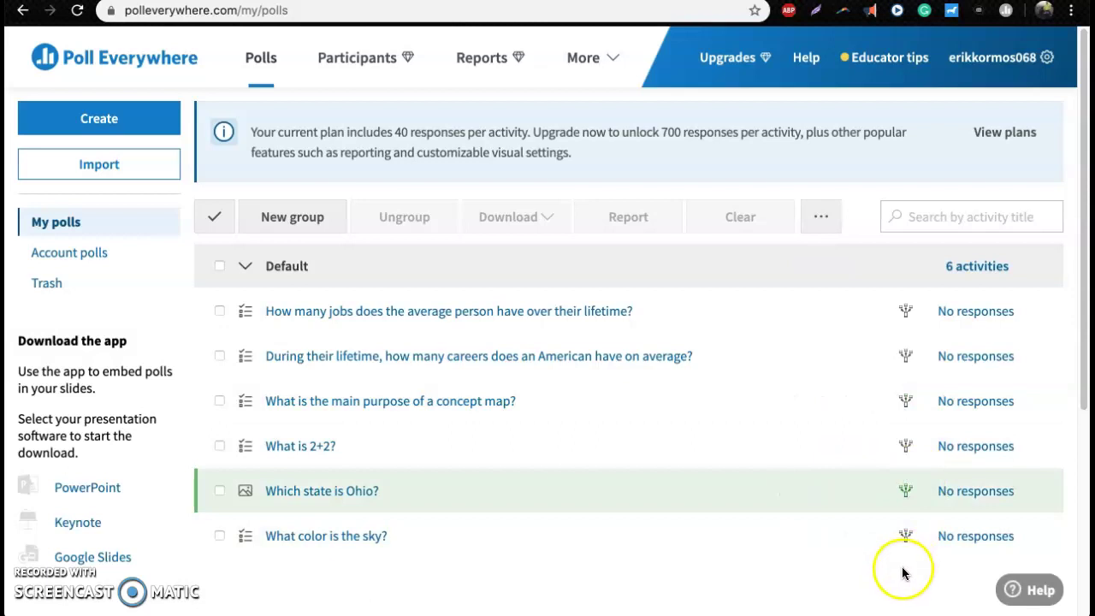
{"action": "left_click", "coordinate": [907, 539]}
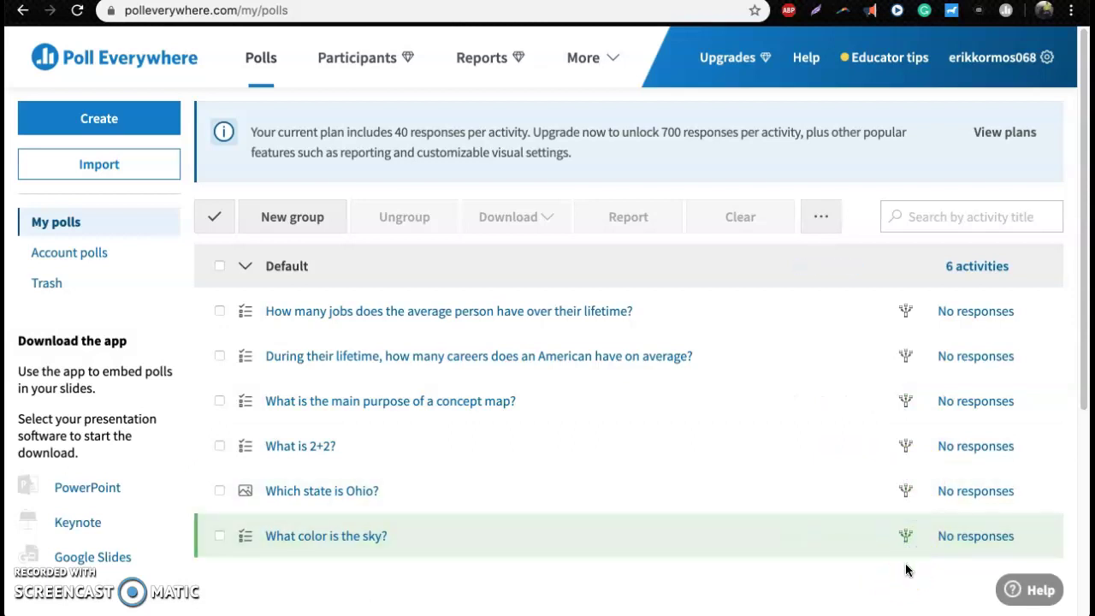
{"action": "left_click", "coordinate": [903, 548]}
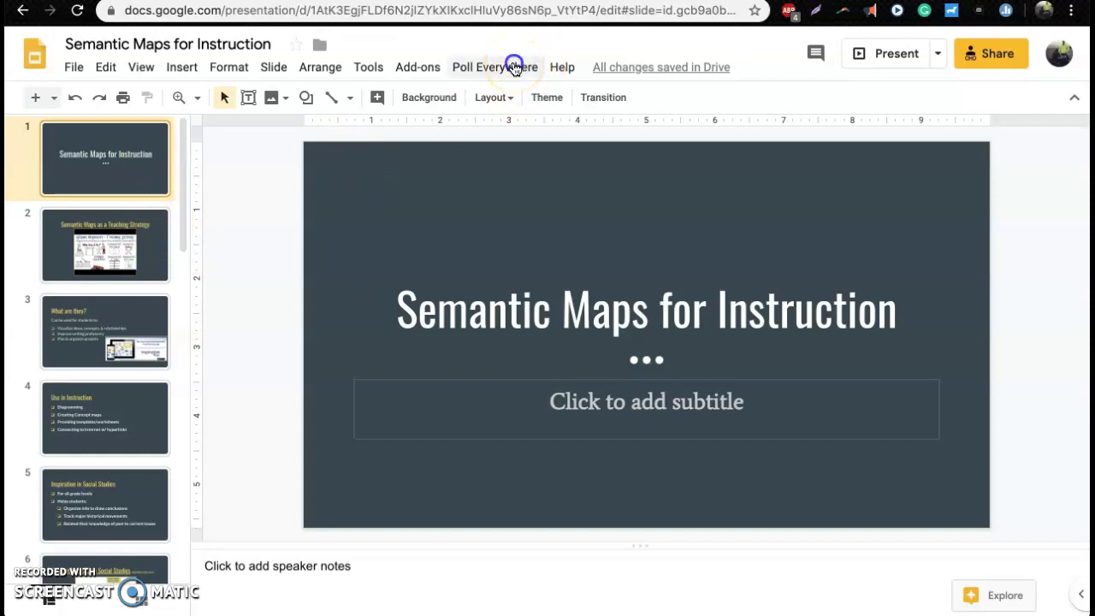
Step: Open the Poll Everywhere activity picker and dismiss the fixed-presentations notice
{"action": "left_click", "coordinate": [514, 68]}
{"action": "mouse_move", "coordinate": [521, 126]}
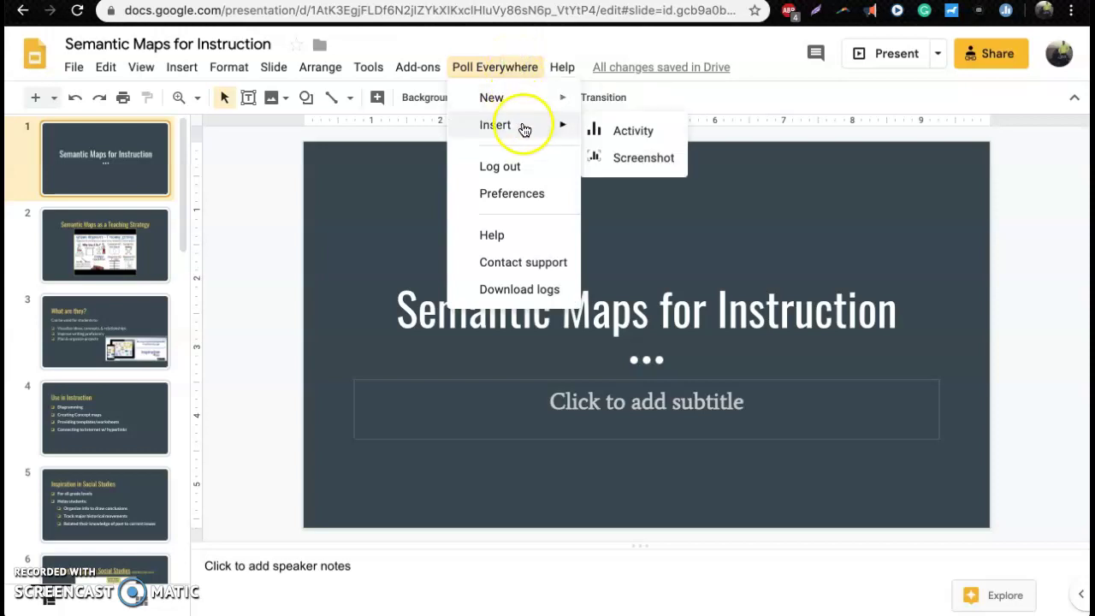
{"action": "left_click", "coordinate": [638, 137]}
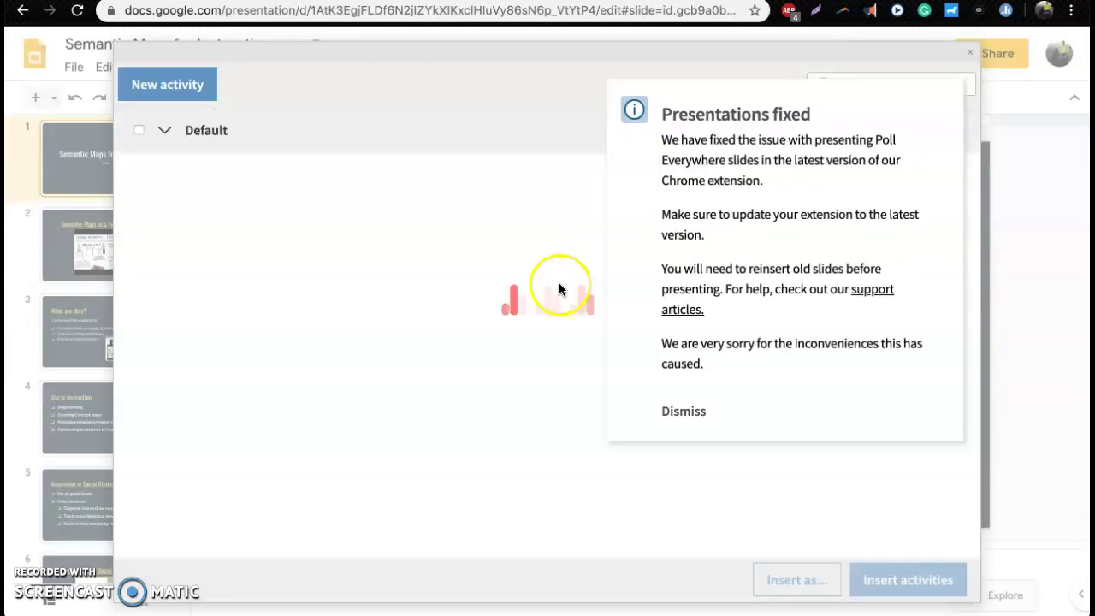
{"action": "left_click", "coordinate": [678, 411]}
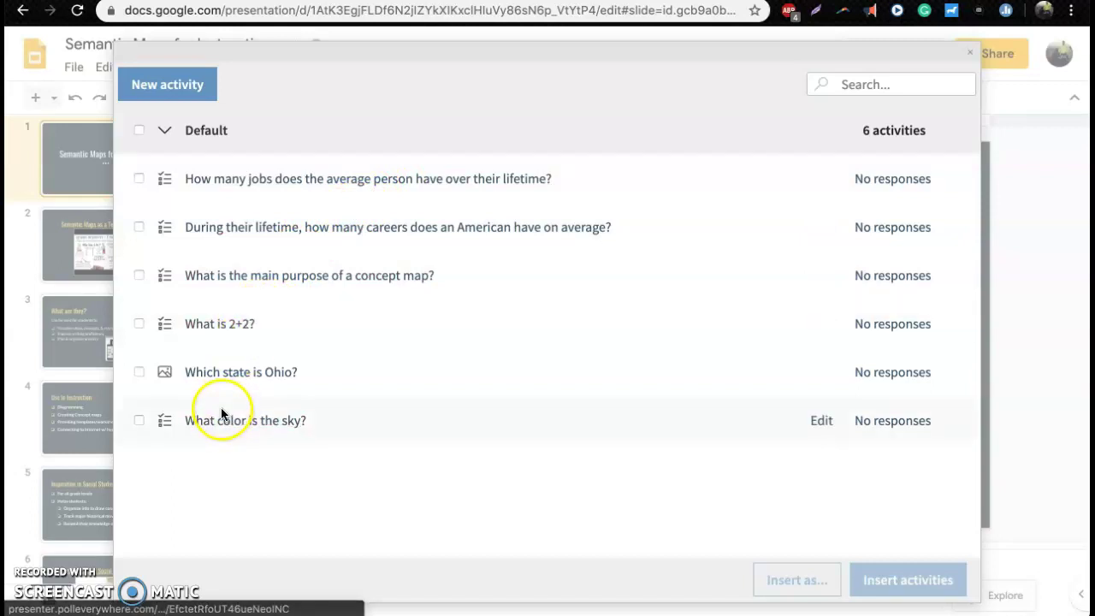
Step: Insert the 'What color is the sky?' poll into the deck as slide 2
{"action": "left_click", "coordinate": [165, 422]}
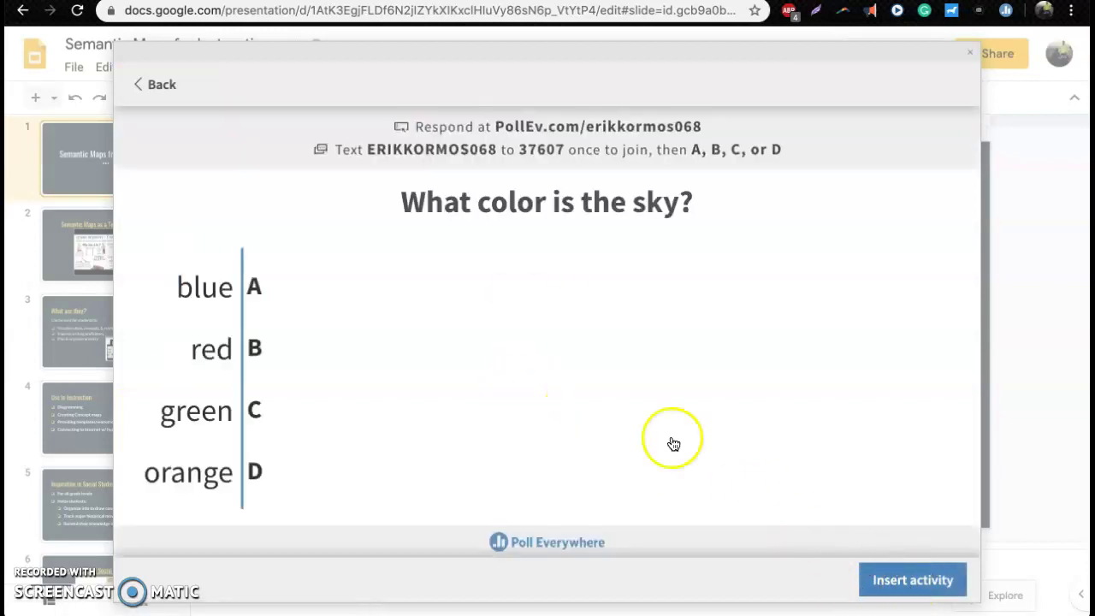
{"action": "left_click", "coordinate": [915, 590]}
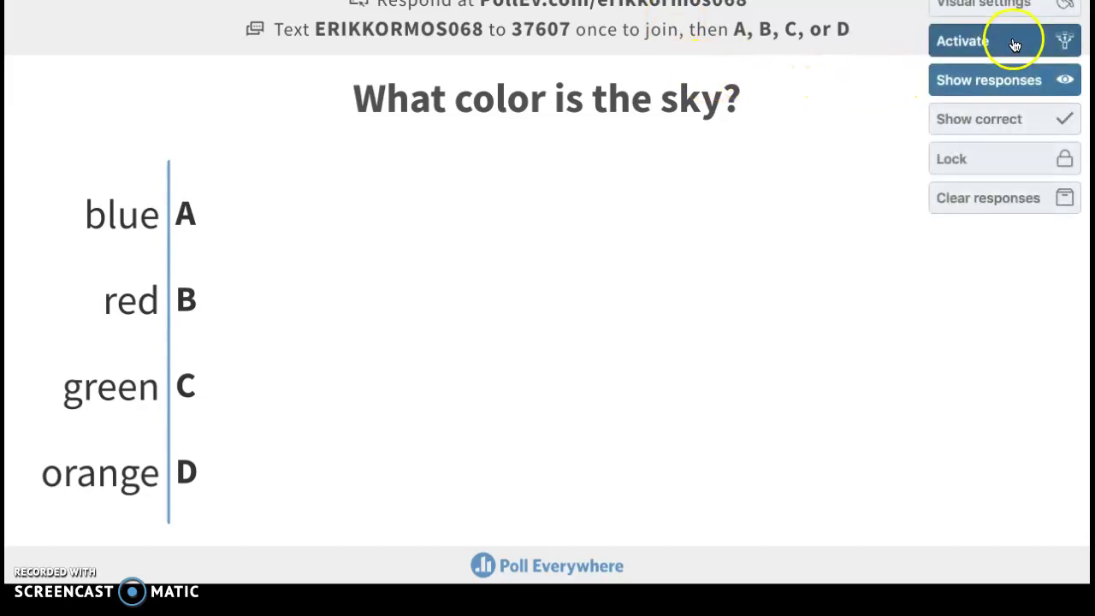
Step: Deactivate and reactivate the sky poll while presenting, then open its visual settings
{"action": "left_click", "coordinate": [1014, 42]}
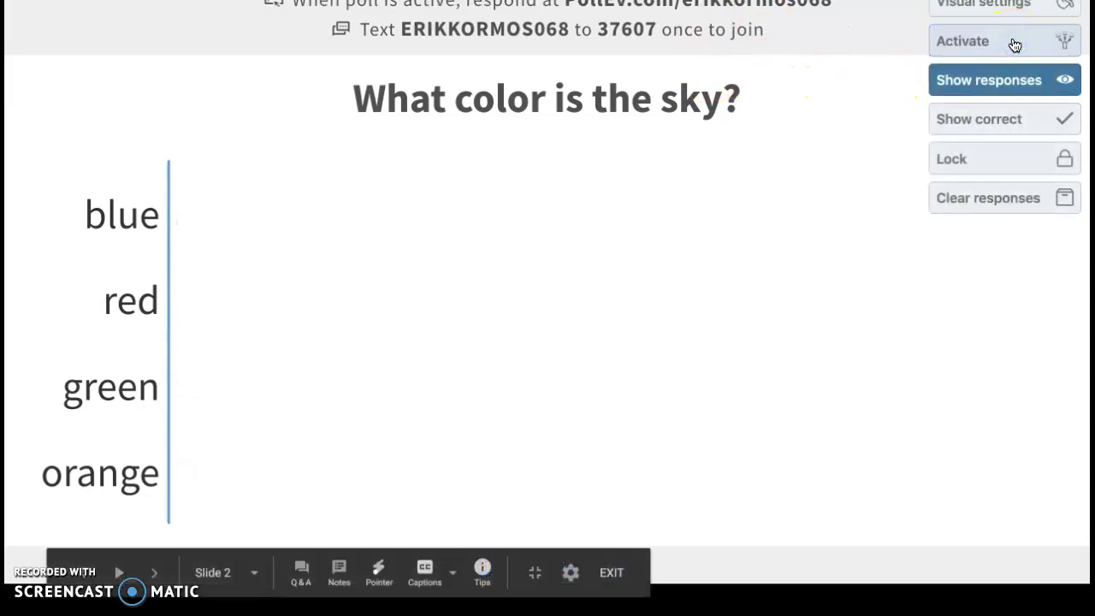
{"action": "left_click", "coordinate": [1015, 45]}
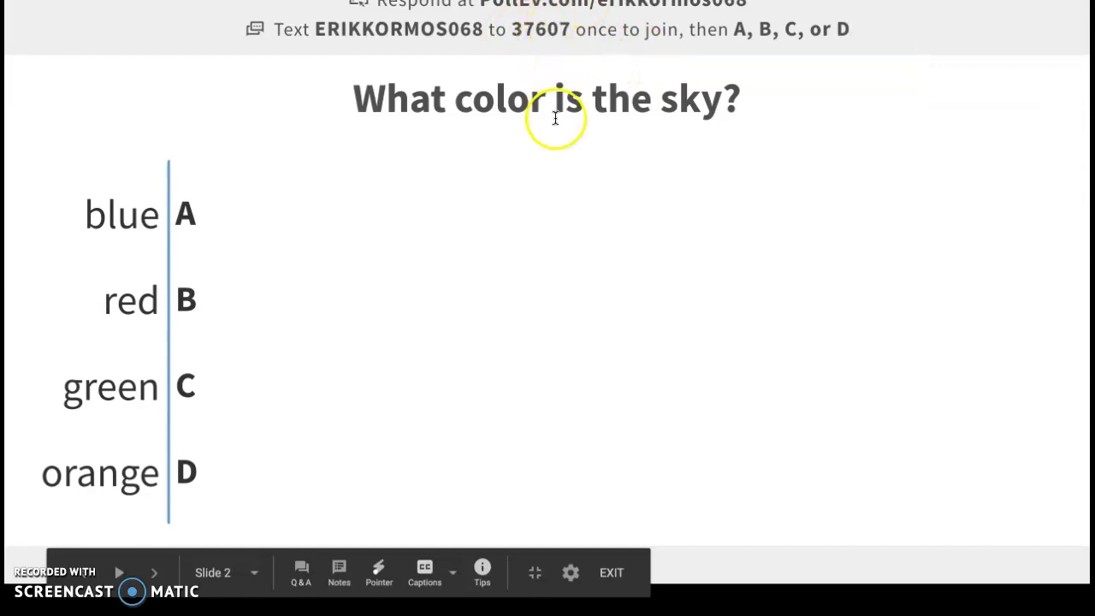
{"action": "mouse_move", "coordinate": [1013, 76]}
{"action": "left_click", "coordinate": [998, 8]}
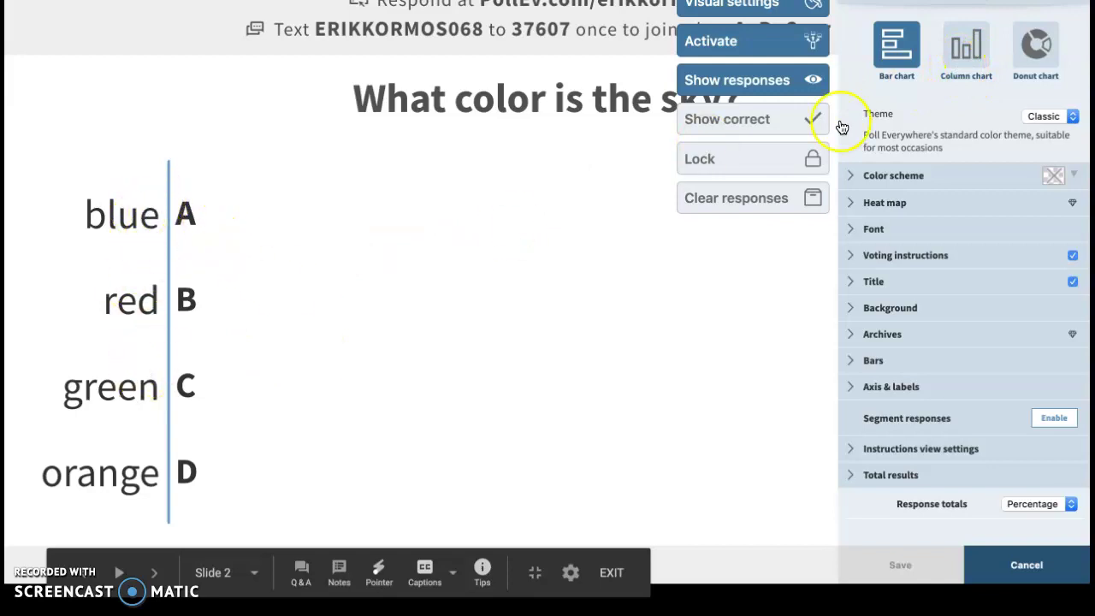
Step: Show the sky poll as a column chart, try Bright and Dark themes, keep Classic, and save
{"action": "left_click", "coordinate": [961, 53]}
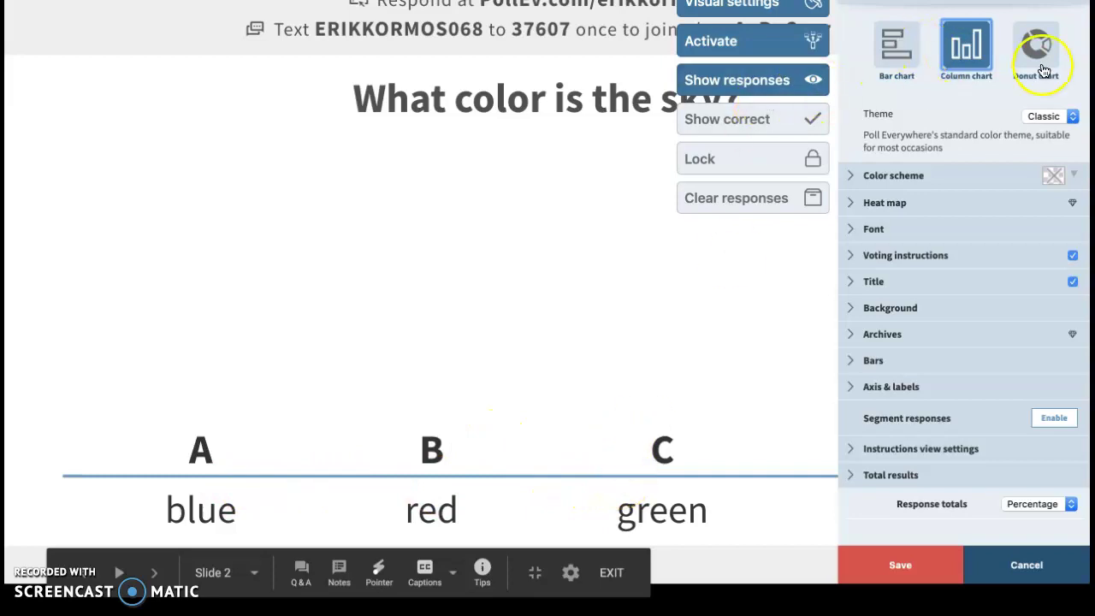
{"action": "left_click", "coordinate": [1053, 117]}
{"action": "left_click", "coordinate": [1044, 140]}
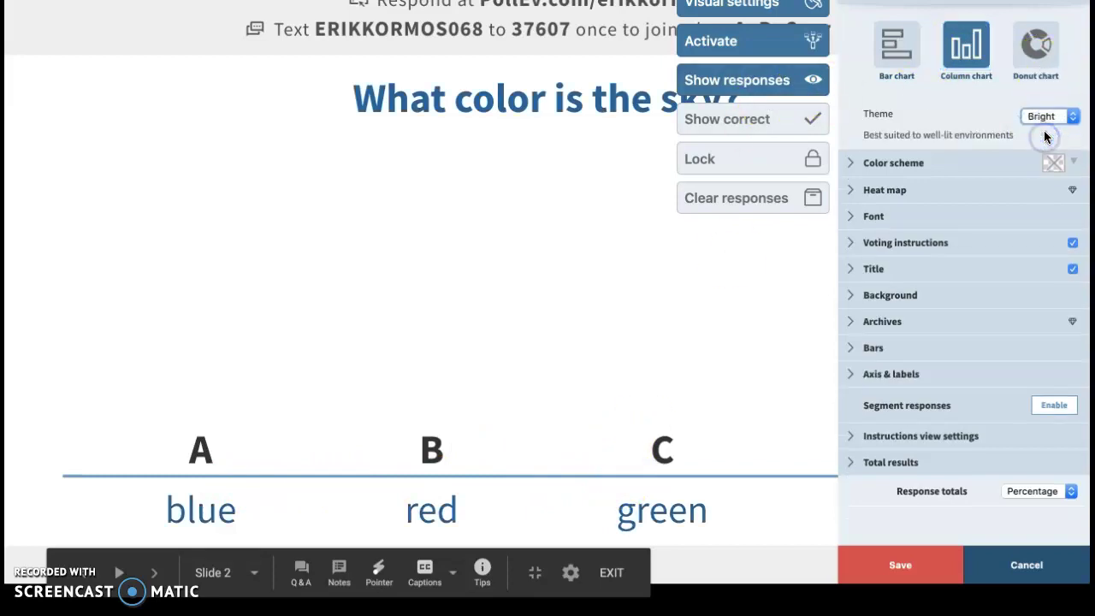
{"action": "left_click", "coordinate": [1046, 114]}
{"action": "left_click", "coordinate": [1042, 106]}
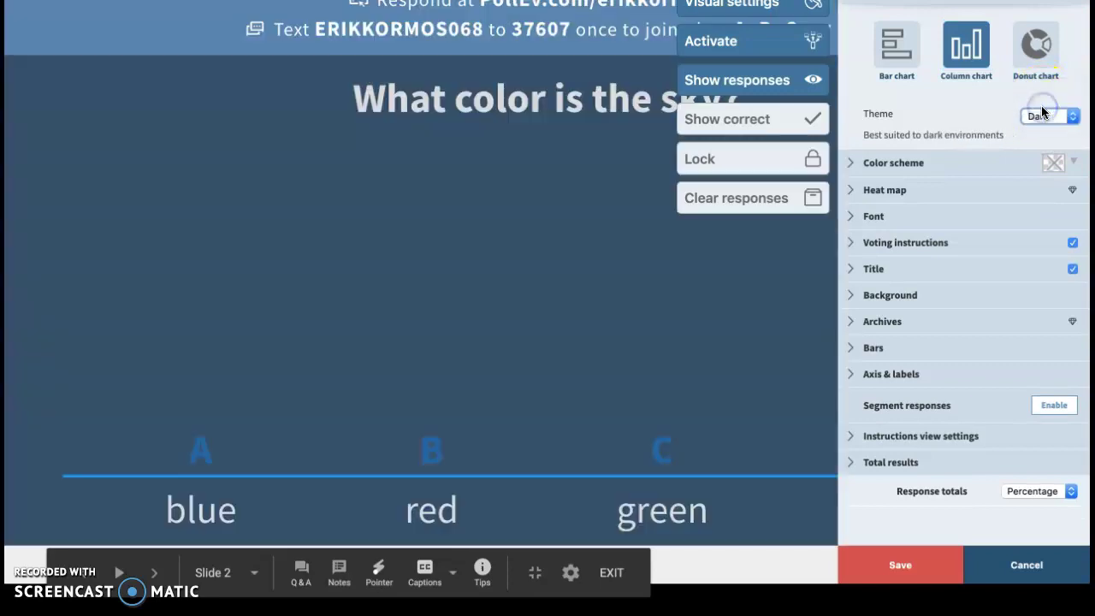
{"action": "left_click", "coordinate": [1044, 111]}
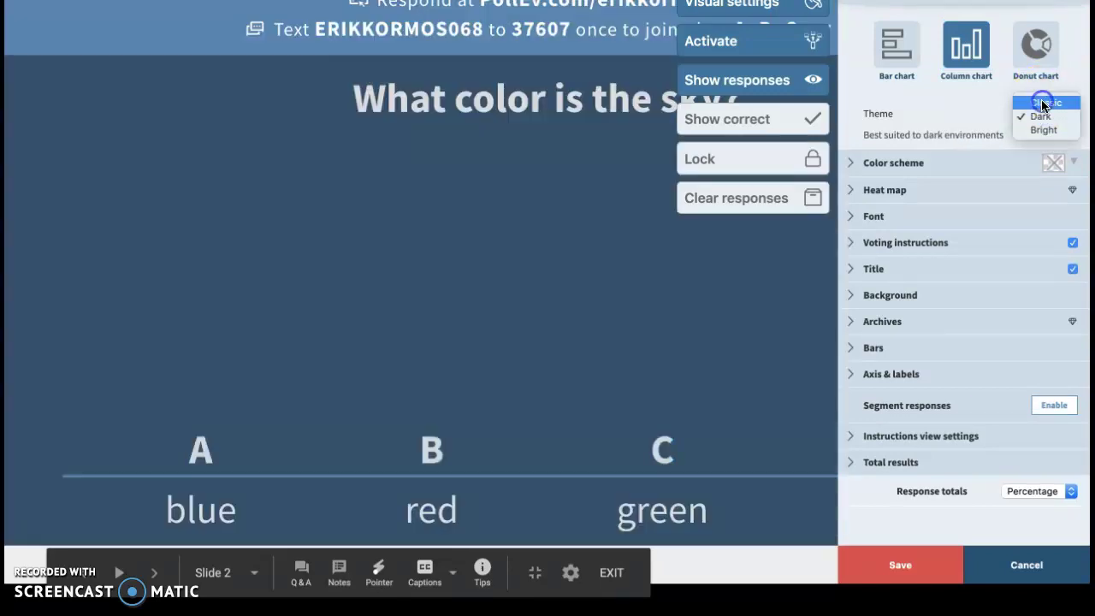
{"action": "left_click", "coordinate": [1044, 102]}
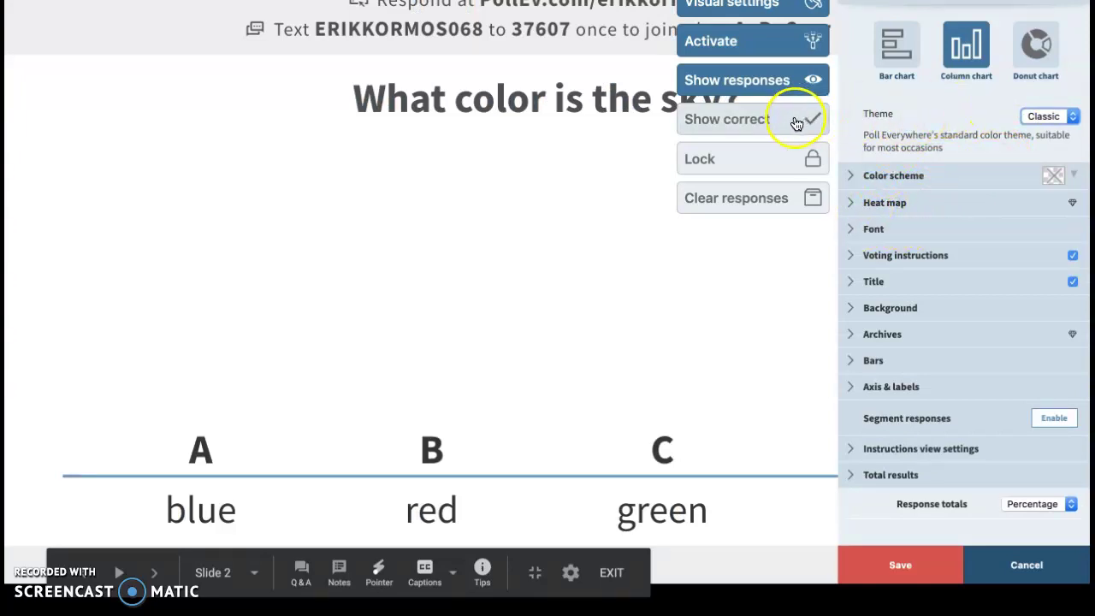
{"action": "left_click", "coordinate": [919, 556]}
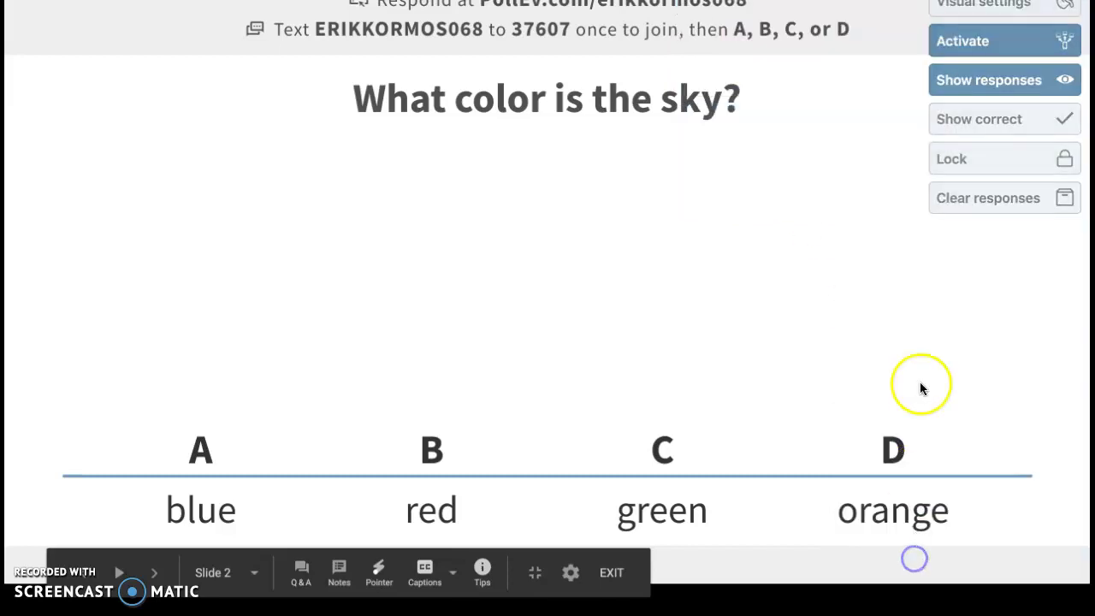
Step: Show and hide the poll's correct answer, then leave the slideshow
{"action": "left_click", "coordinate": [990, 120]}
{"action": "left_click", "coordinate": [995, 125]}
{"action": "key", "text": "Escape"}
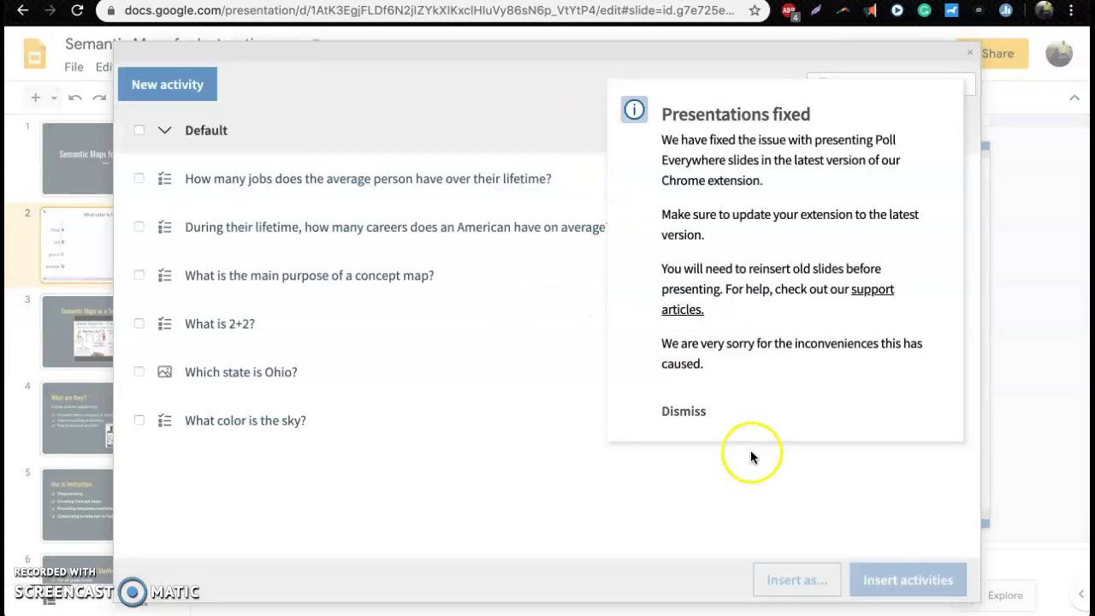
Step: Insert the 'Which state is Ohio?' map poll as slide 3
{"action": "left_click", "coordinate": [697, 414]}
{"action": "left_click", "coordinate": [138, 371]}
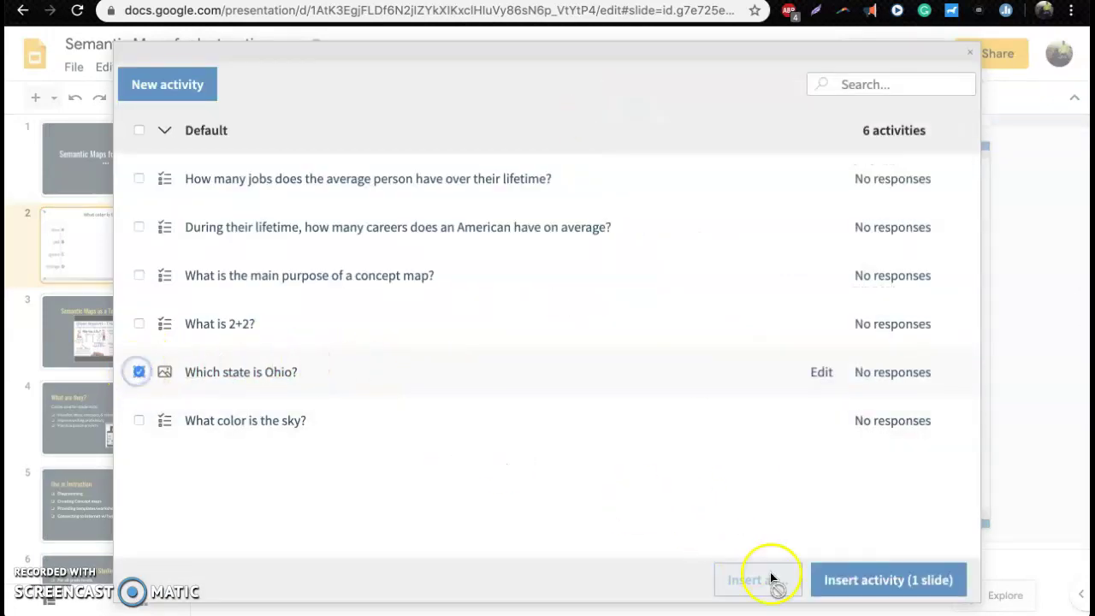
{"action": "left_click", "coordinate": [881, 580]}
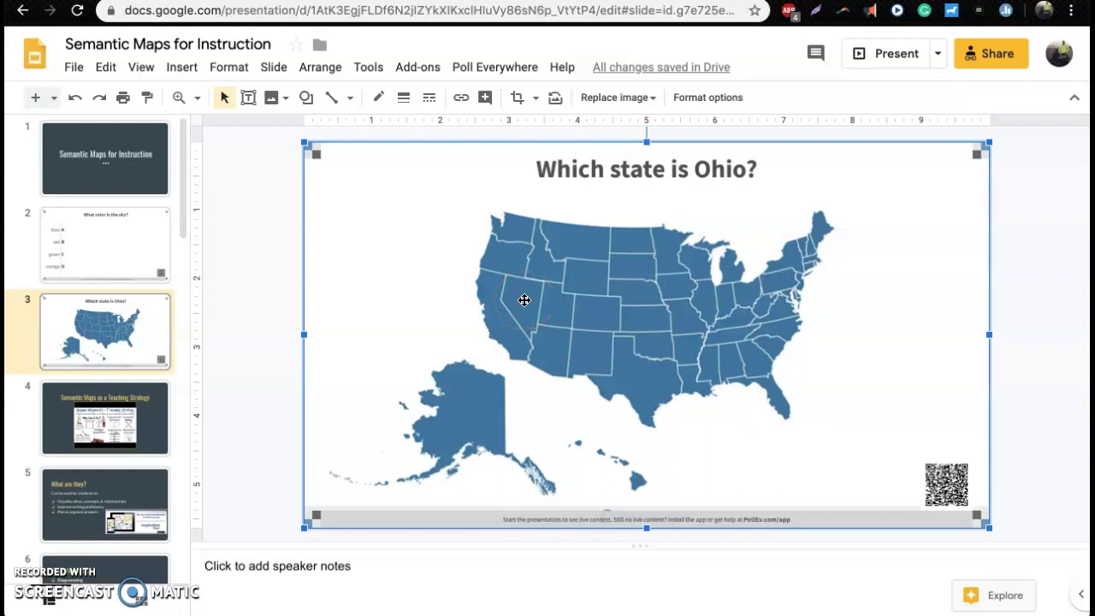
Step: Start a new multiple-choice poll titled 'What is AU's mascot?'
{"action": "left_click", "coordinate": [485, 68]}
{"action": "mouse_move", "coordinate": [484, 92]}
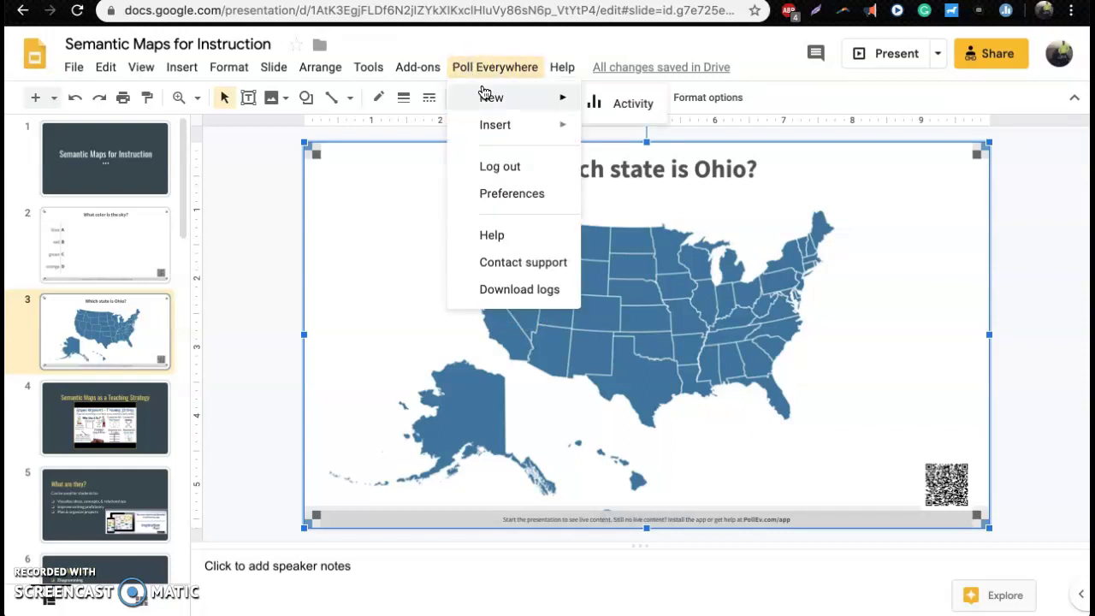
{"action": "left_click", "coordinate": [603, 112]}
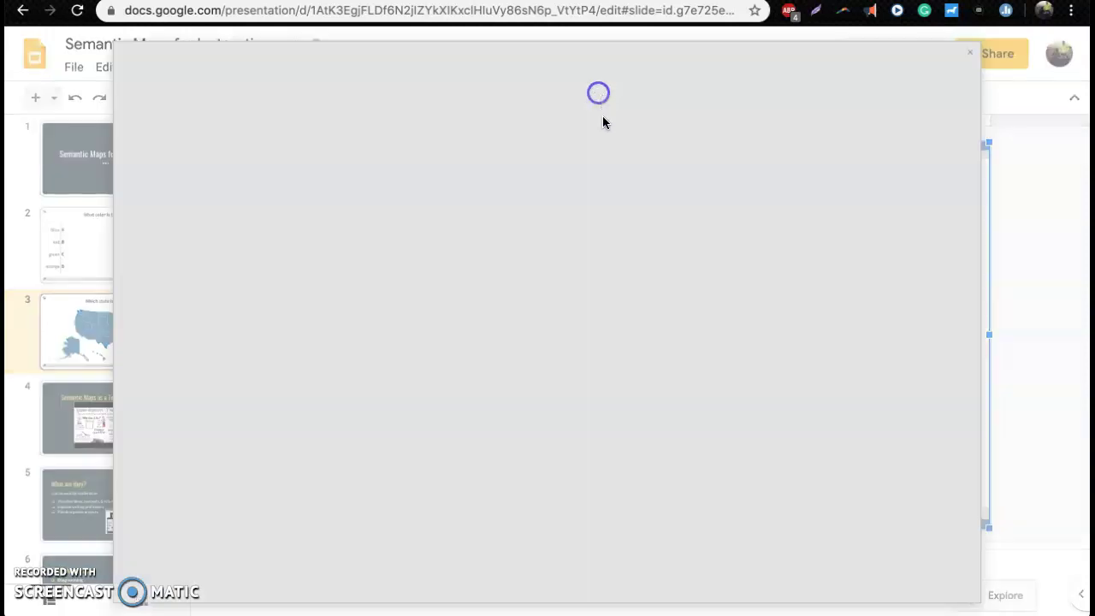
{"action": "left_click", "coordinate": [582, 233]}
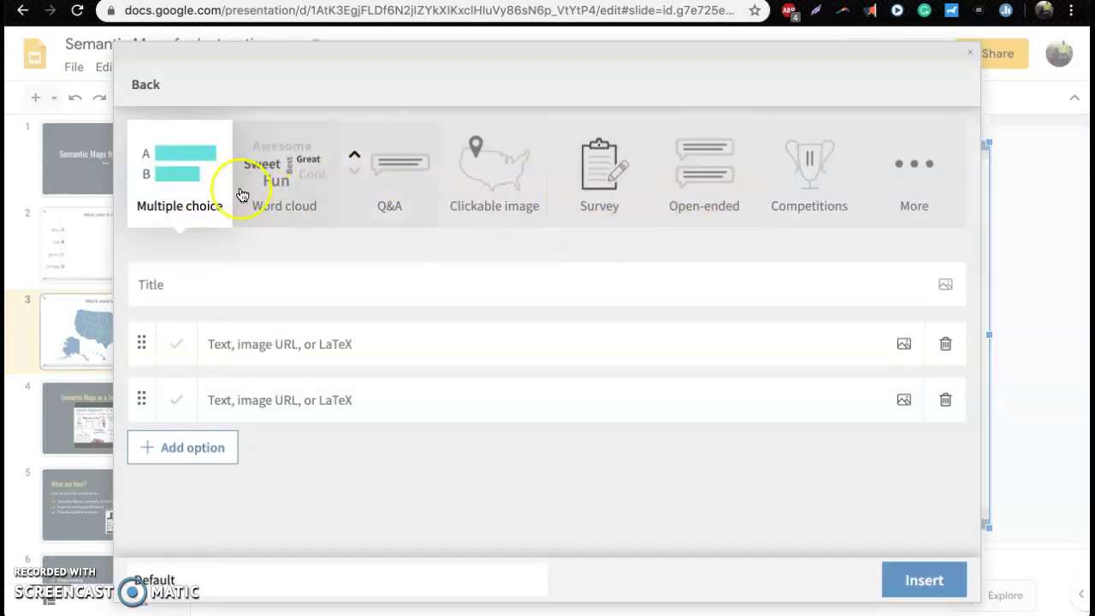
{"action": "left_click", "coordinate": [254, 286]}
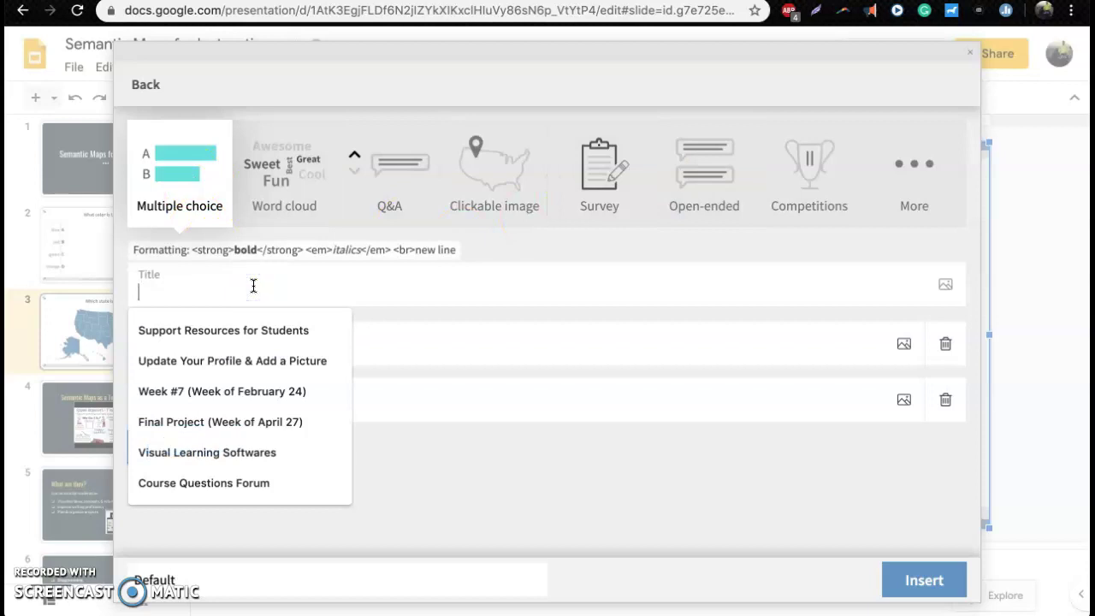
{"action": "type", "text": "What is AU"}
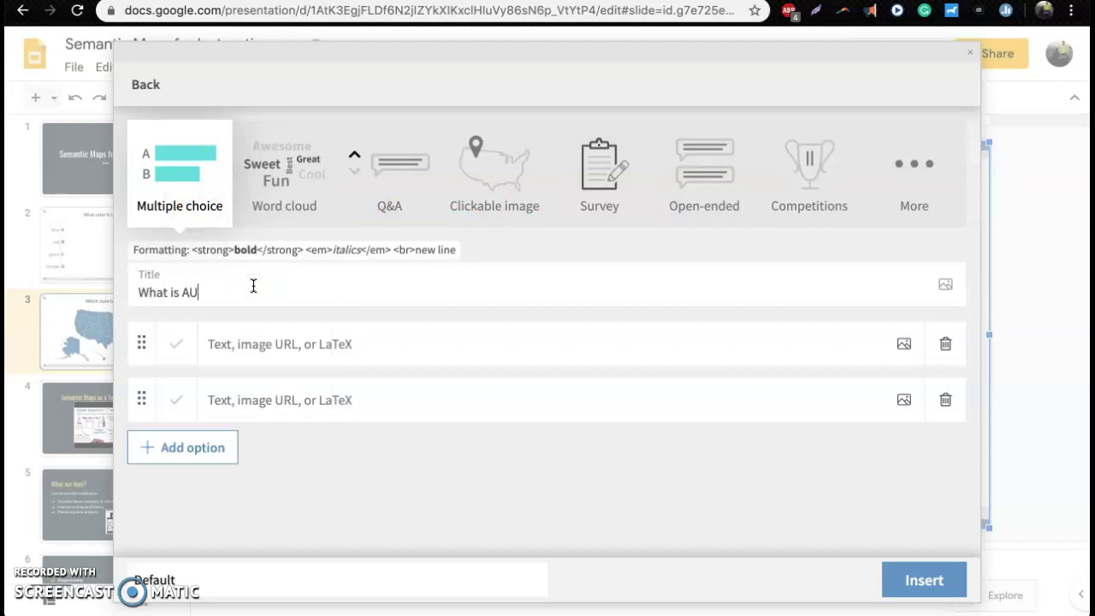
{"action": "type", "text": "'s mascot?"}
Step: Add answers eagle, turtle, devil and tigers, mark eagle correct, and insert the poll as slide 4
{"action": "left_click", "coordinate": [245, 336]}
{"action": "type", "text": "eagle"}
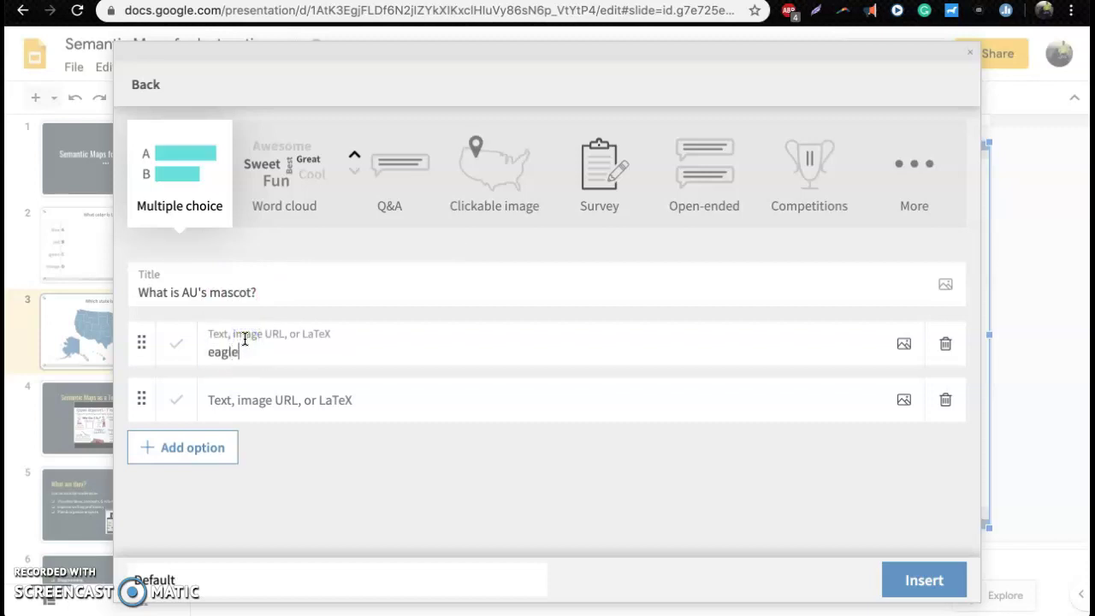
{"action": "left_click", "coordinate": [267, 394]}
{"action": "type", "text": "trutl"}
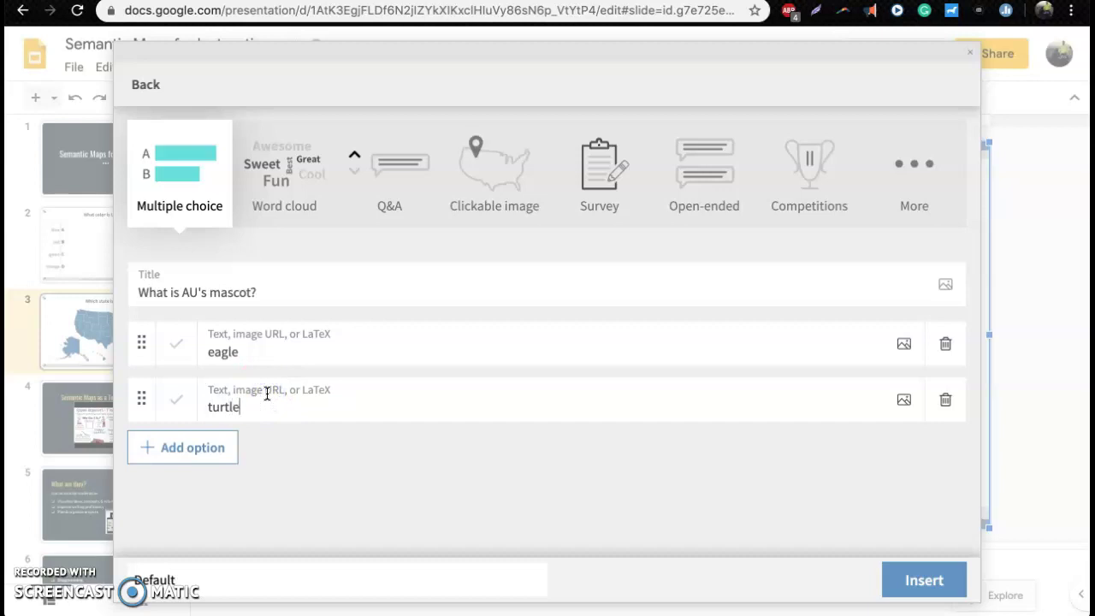
{"action": "left_click", "coordinate": [214, 455]}
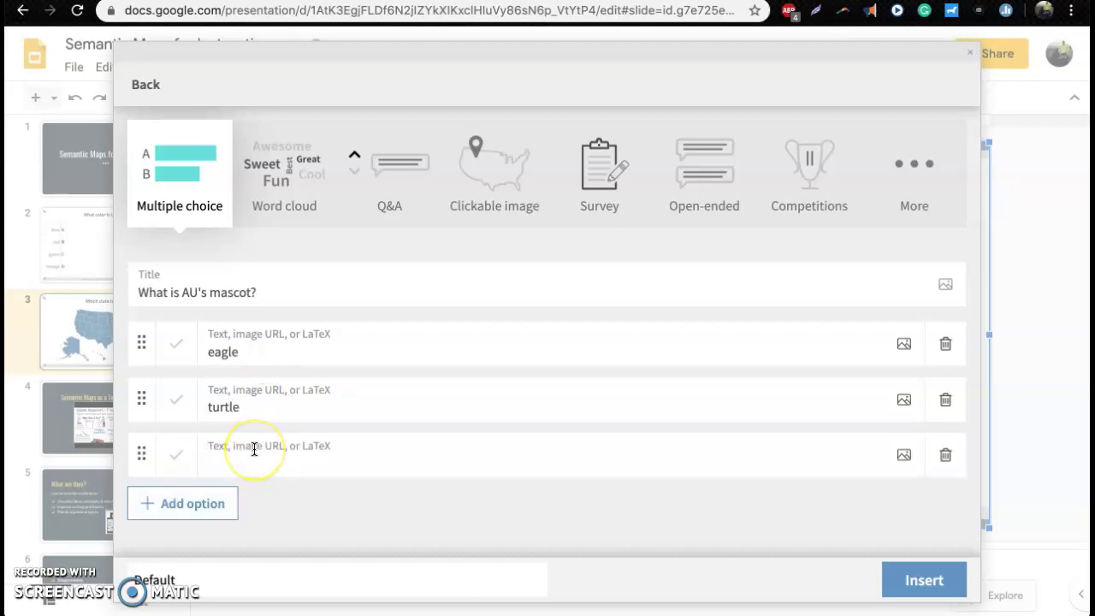
{"action": "left_click", "coordinate": [190, 503]}
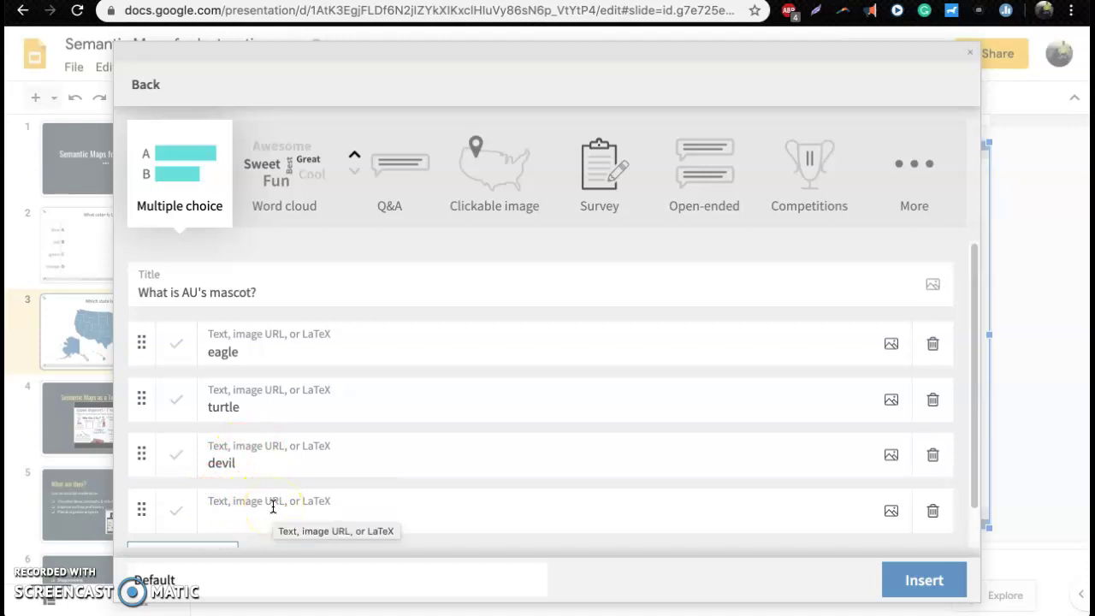
{"action": "type", "text": "tigers"}
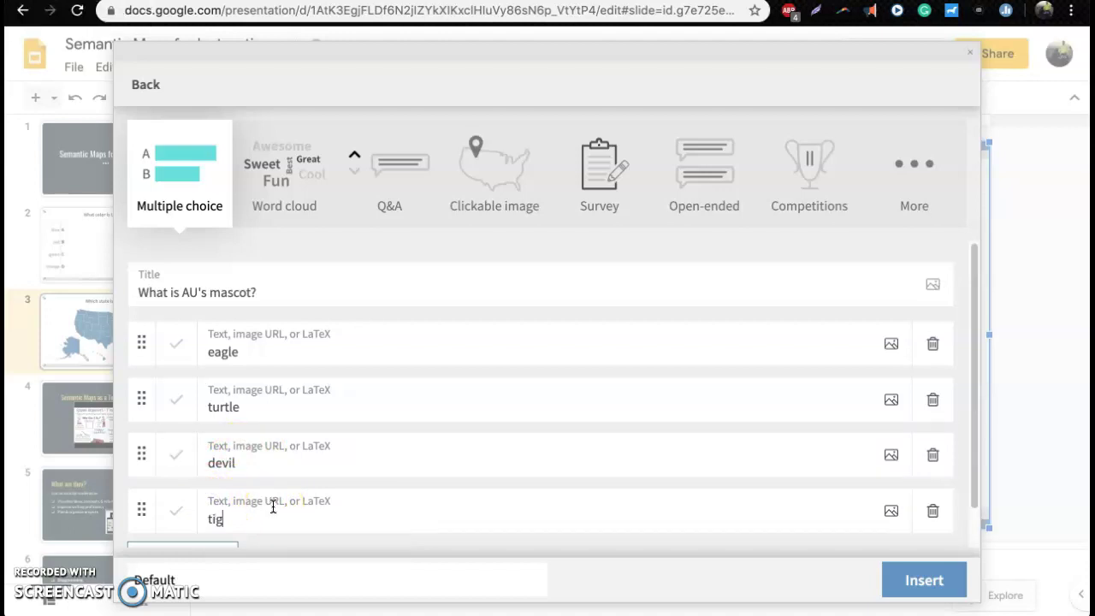
{"action": "left_click", "coordinate": [180, 357]}
{"action": "left_click", "coordinate": [924, 580]}
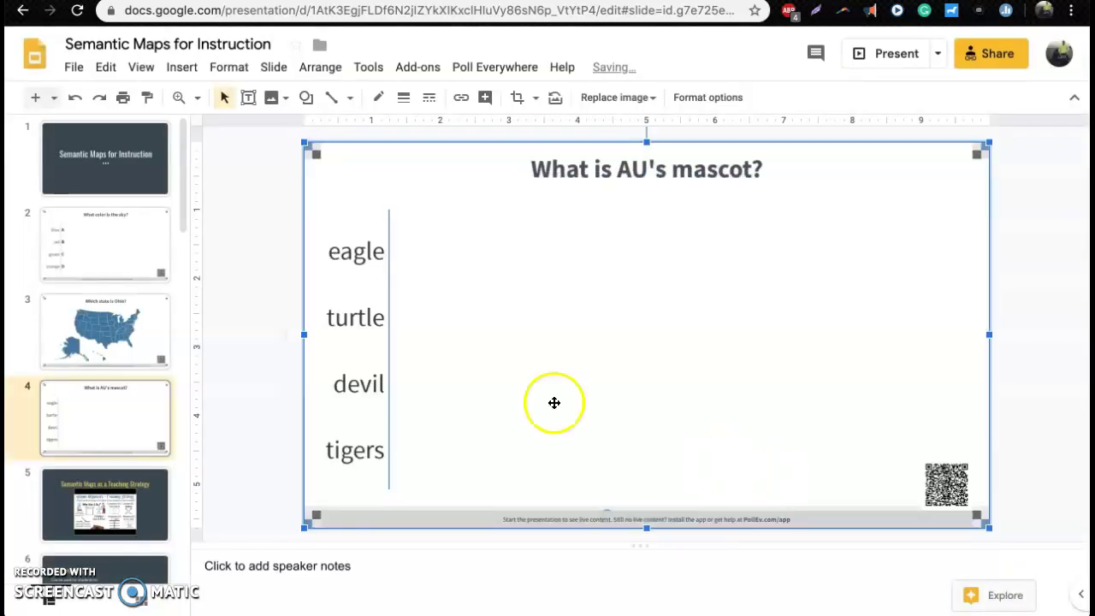
Step: Present from the sky poll slide and toggle its activation off and back on
{"action": "left_click", "coordinate": [144, 254]}
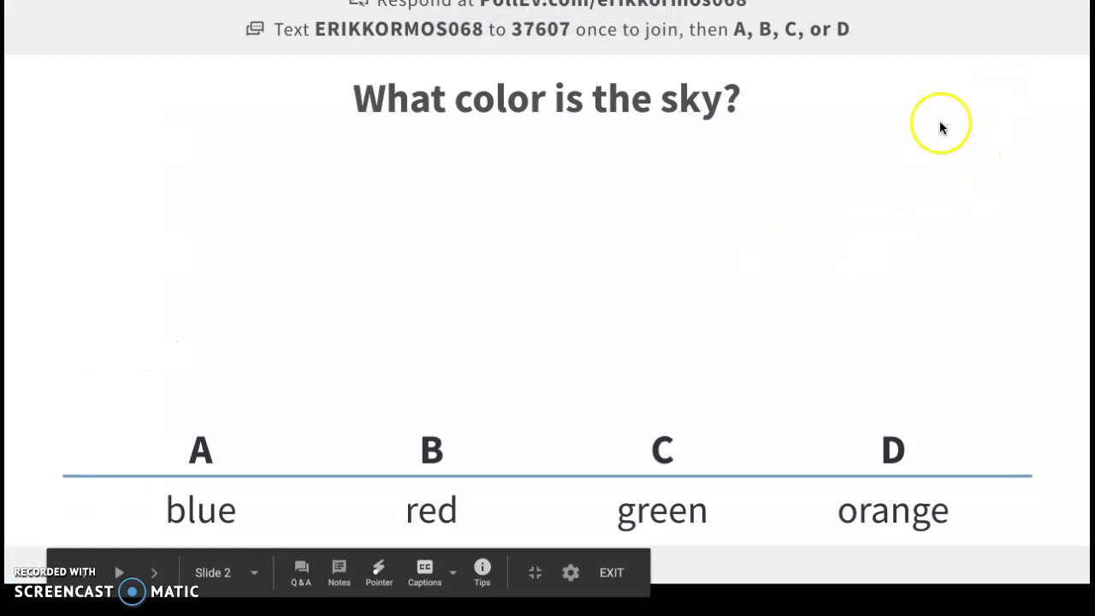
{"action": "mouse_move", "coordinate": [997, 53]}
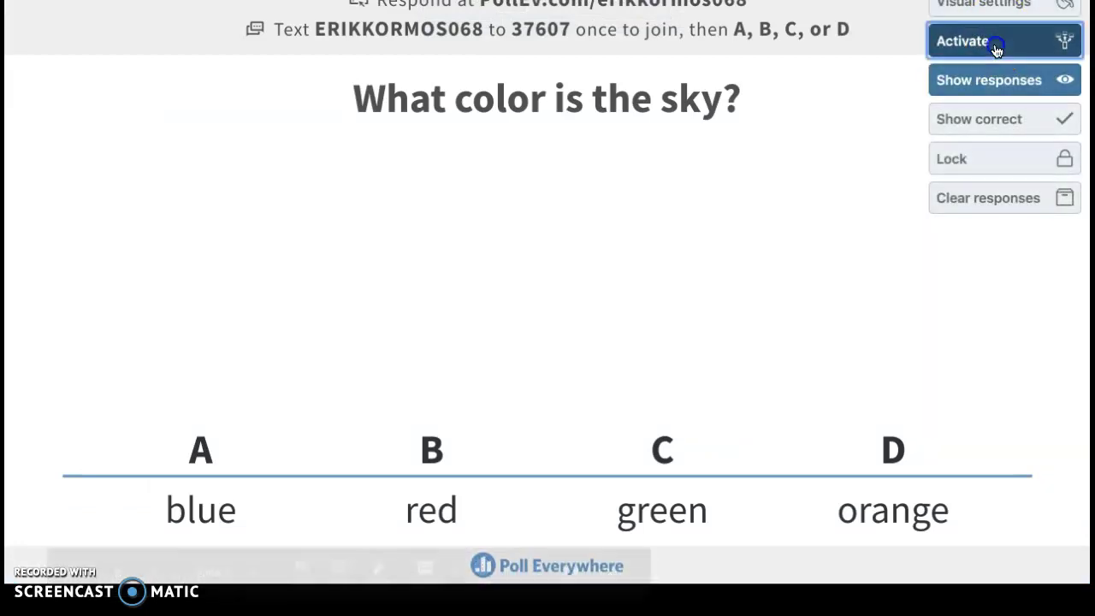
{"action": "left_click", "coordinate": [997, 49]}
{"action": "left_click", "coordinate": [997, 49]}
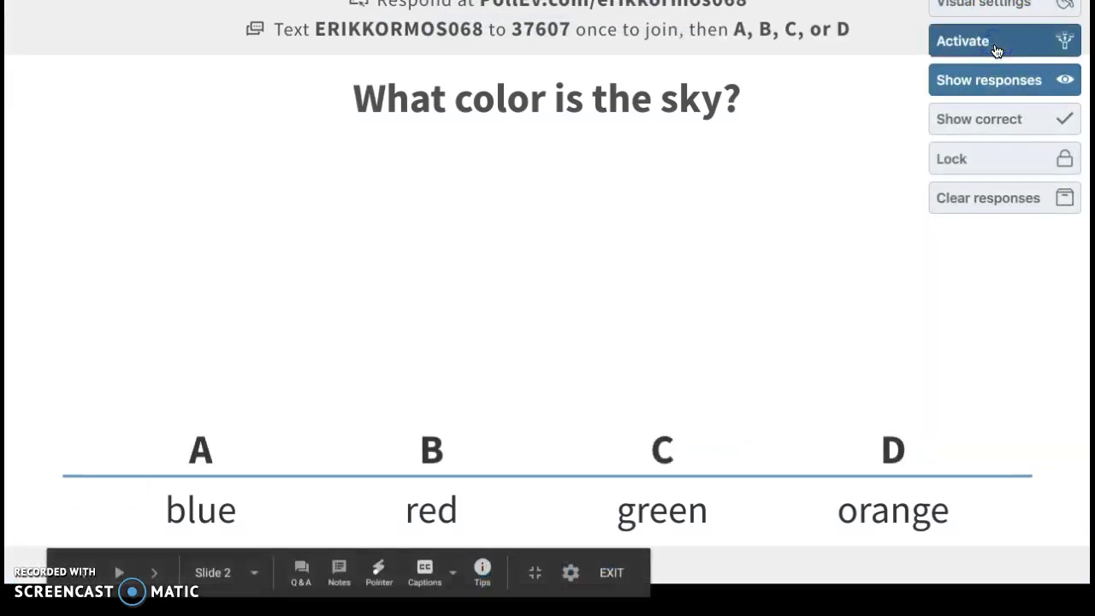
Step: Advance through the Ohio and mascot poll slides, exit the slideshow, and go to pollev.com
{"action": "key", "text": "Right"}
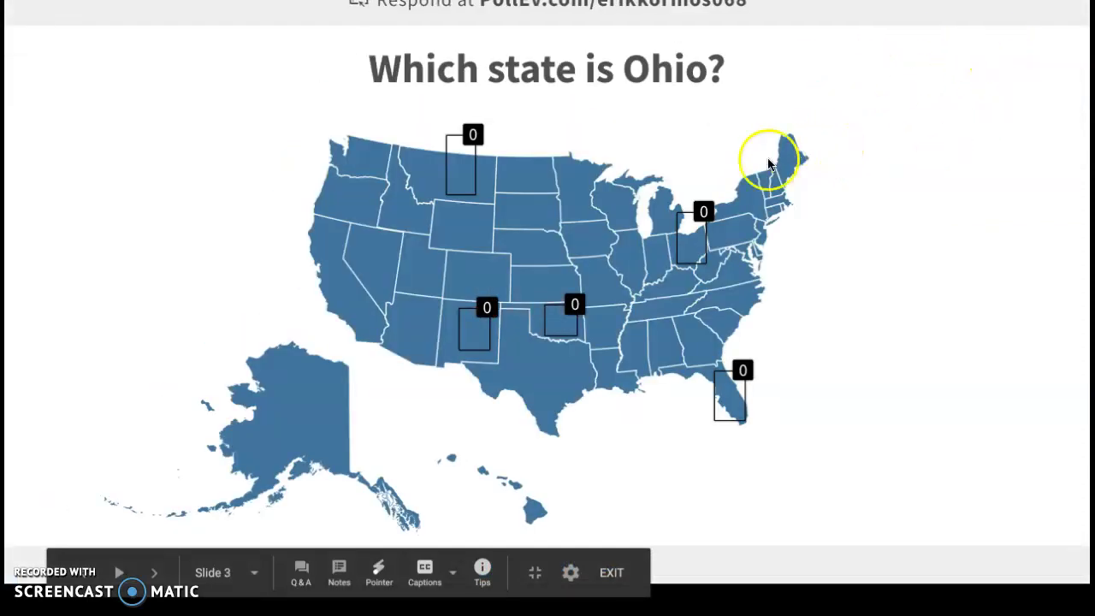
{"action": "mouse_move", "coordinate": [1052, 39]}
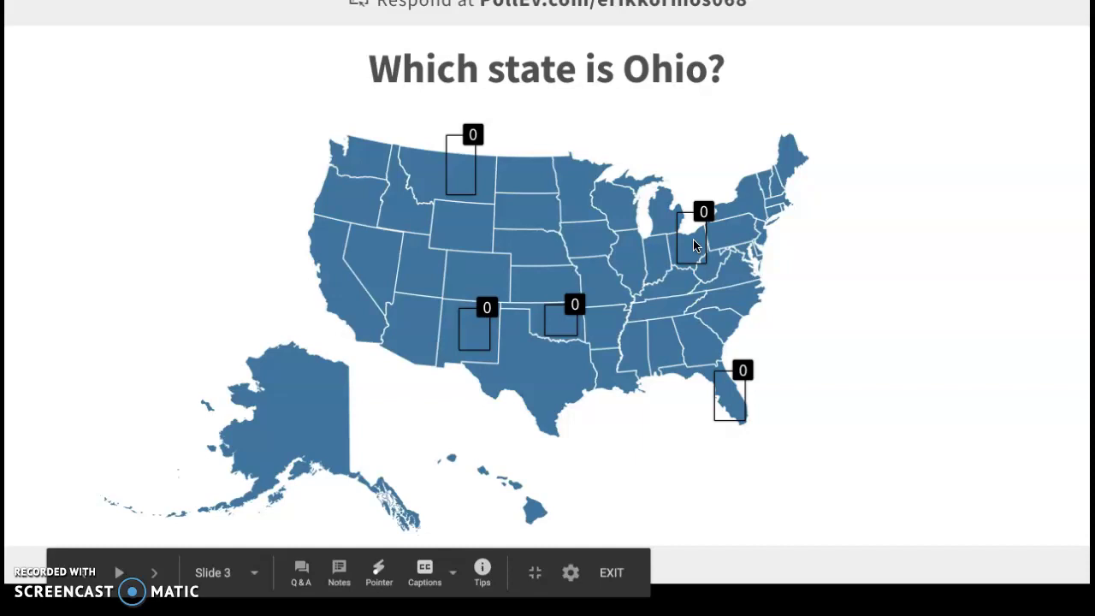
{"action": "key", "text": "Right"}
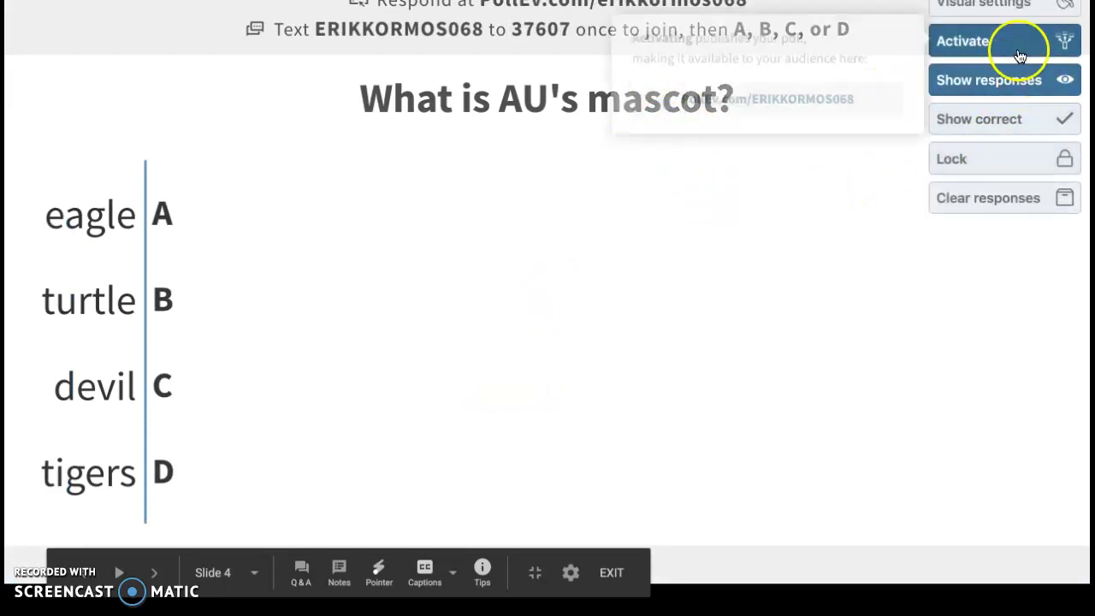
{"action": "mouse_move", "coordinate": [998, 54]}
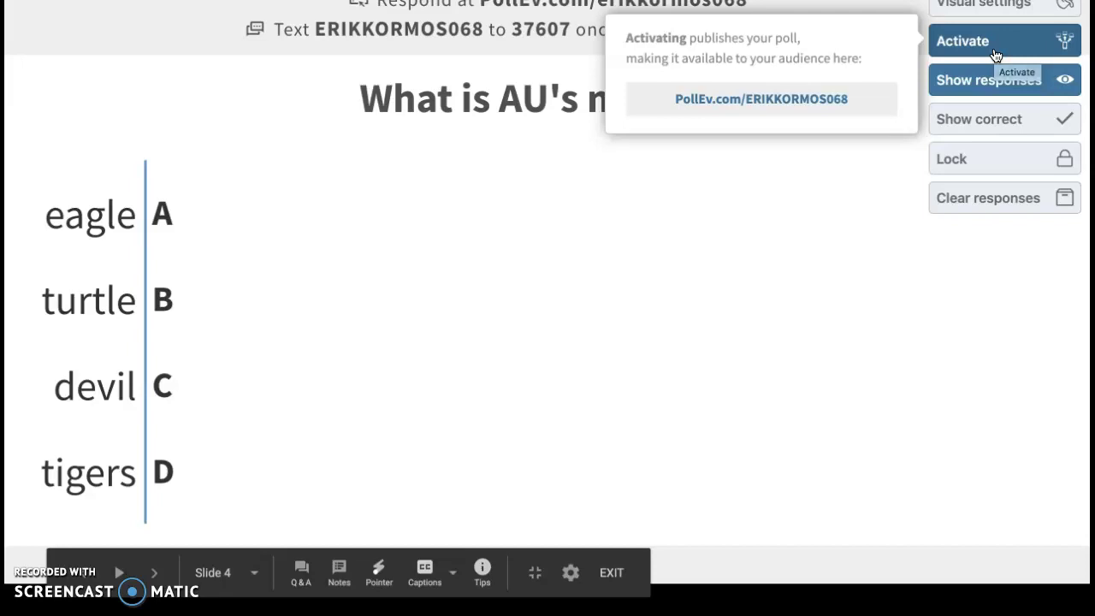
{"action": "key", "text": "Escape"}
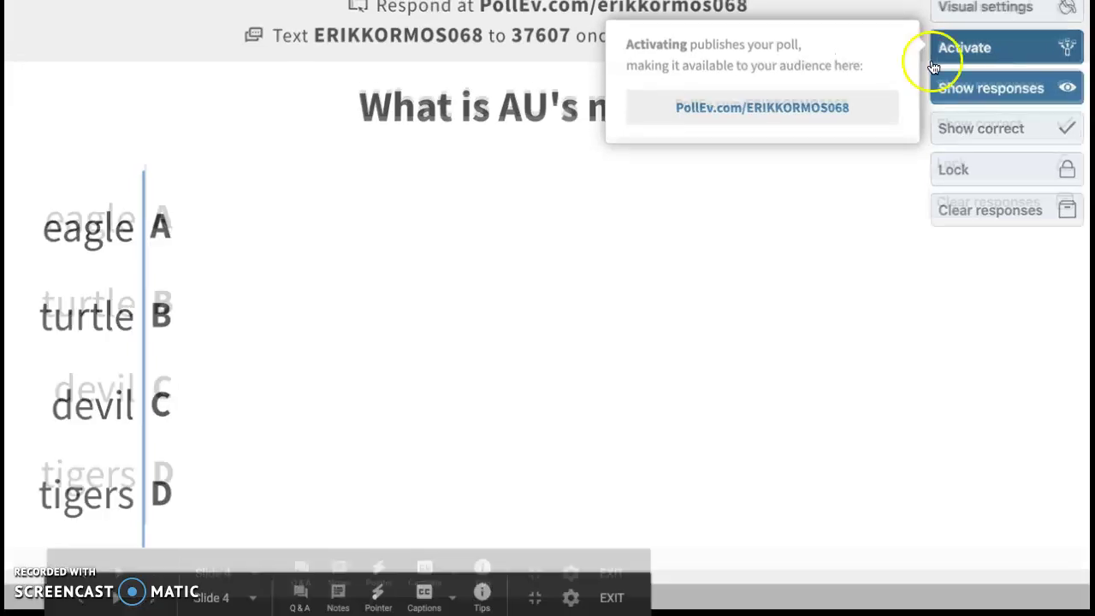
{"action": "key", "text": "ctrl+Tab"}
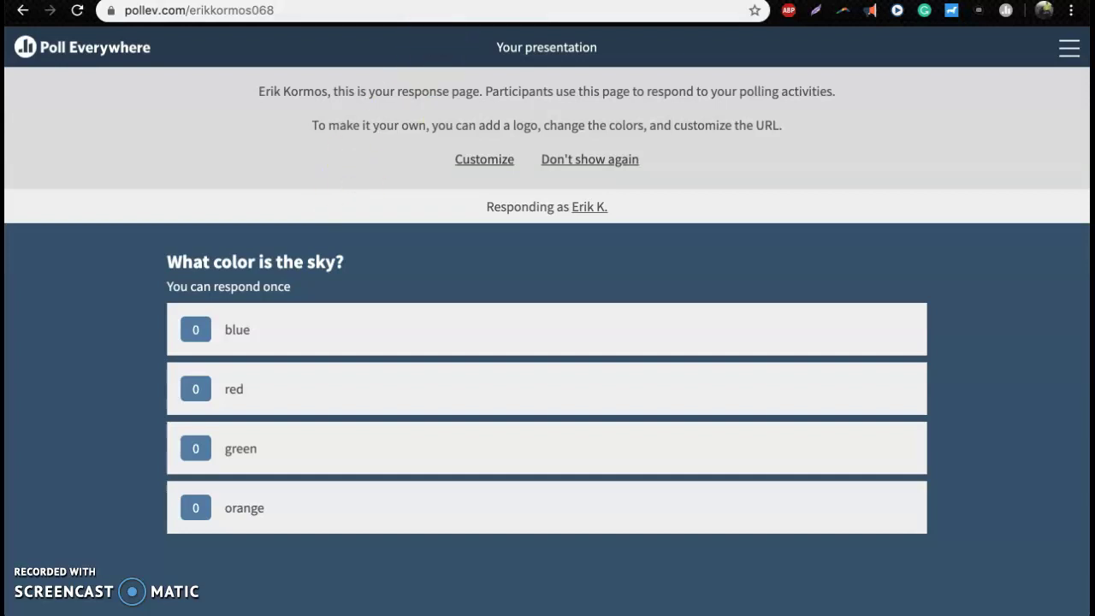
Step: Reload the pollev.com response page, answer 'blue' to the sky poll, and return to the deck
{"action": "left_click", "coordinate": [379, 9]}
{"action": "key", "text": "Return"}
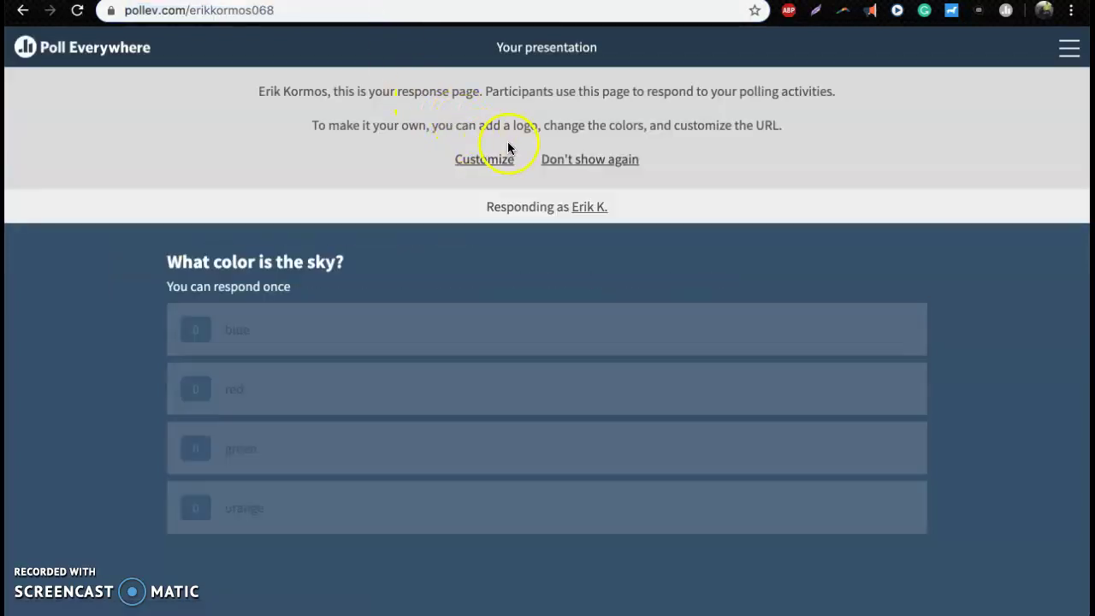
{"action": "left_click", "coordinate": [386, 2]}
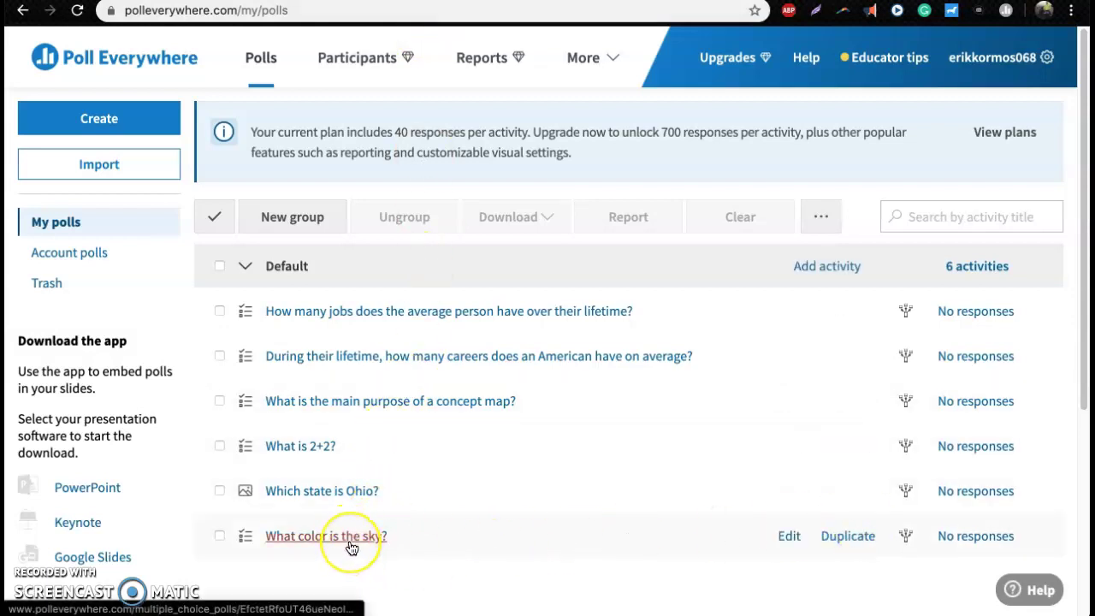
{"action": "left_click", "coordinate": [711, 2]}
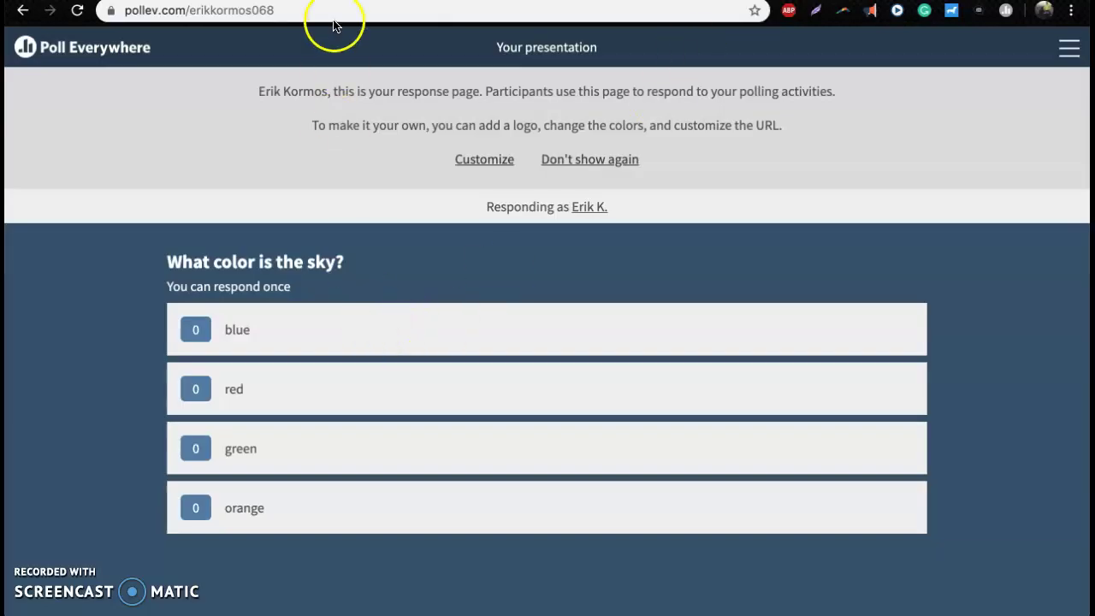
{"action": "left_click", "coordinate": [309, 3]}
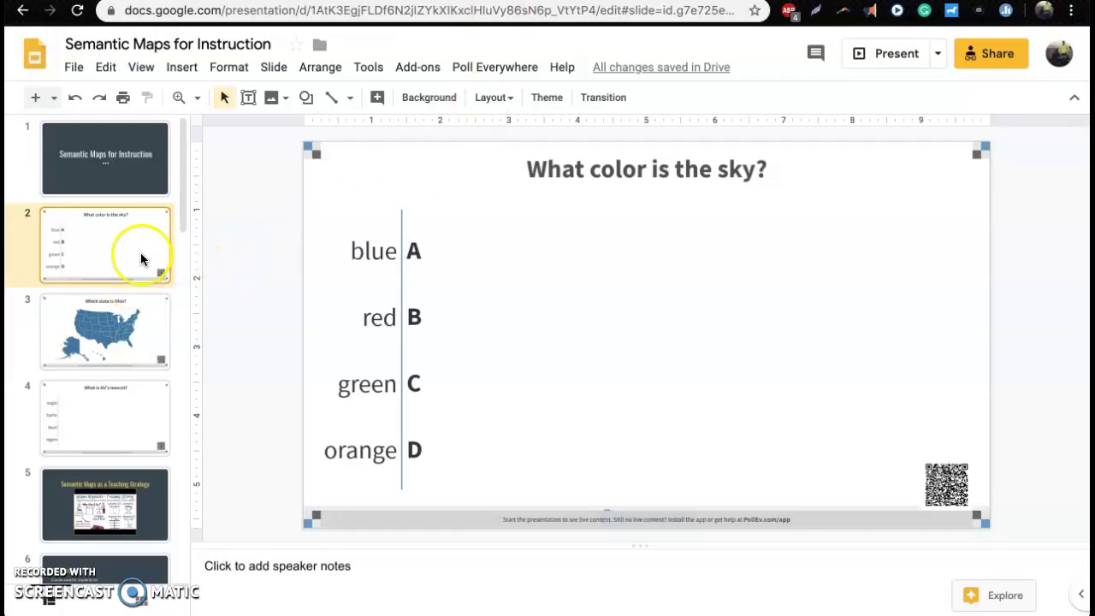
{"action": "left_click", "coordinate": [744, 2]}
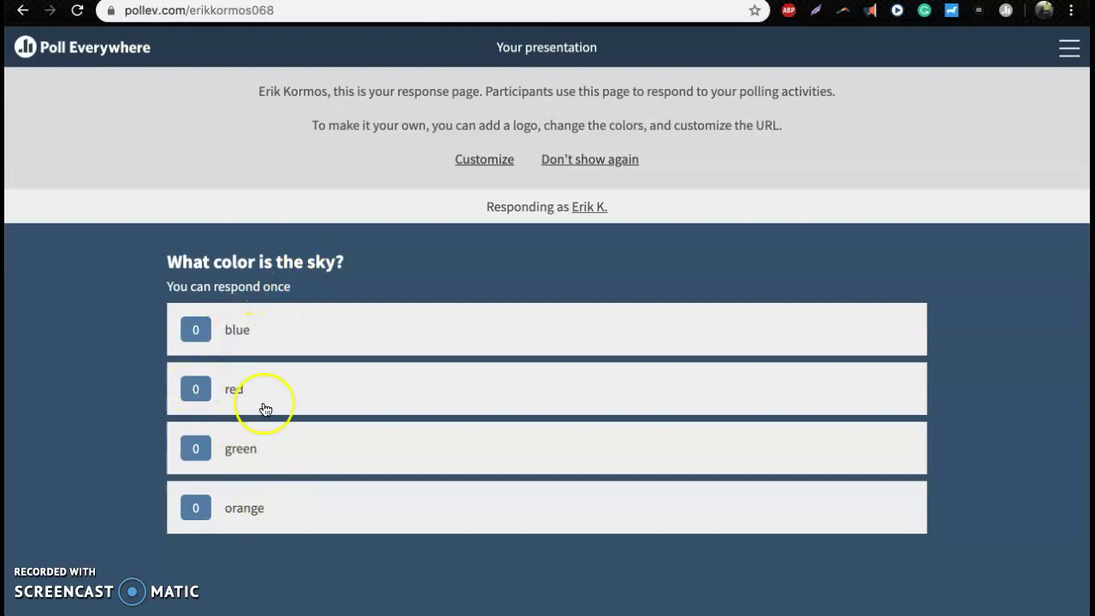
{"action": "left_click", "coordinate": [259, 335]}
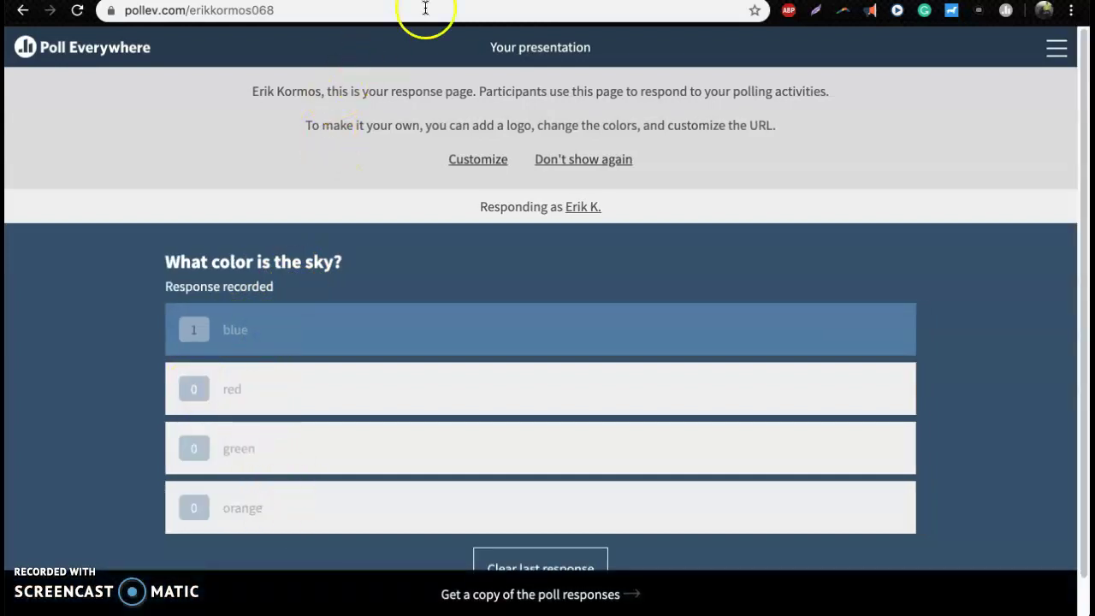
{"action": "key", "text": "ctrl+Tab"}
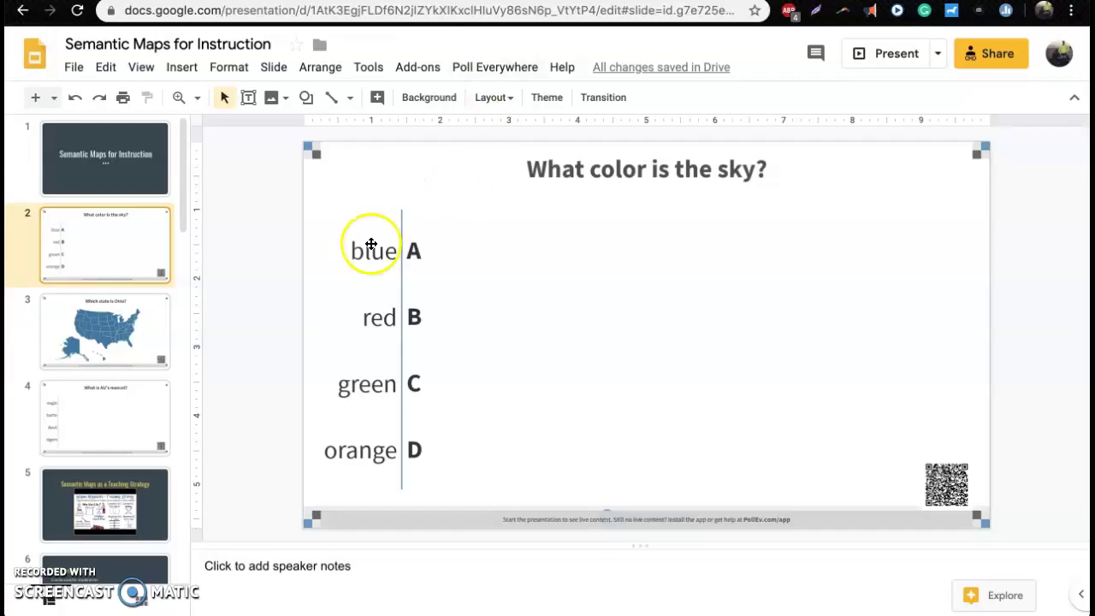
Step: Present the deck, show and hide the correct answer on the 100% blue chart, then advance to slide 3
{"action": "left_click", "coordinate": [861, 54]}
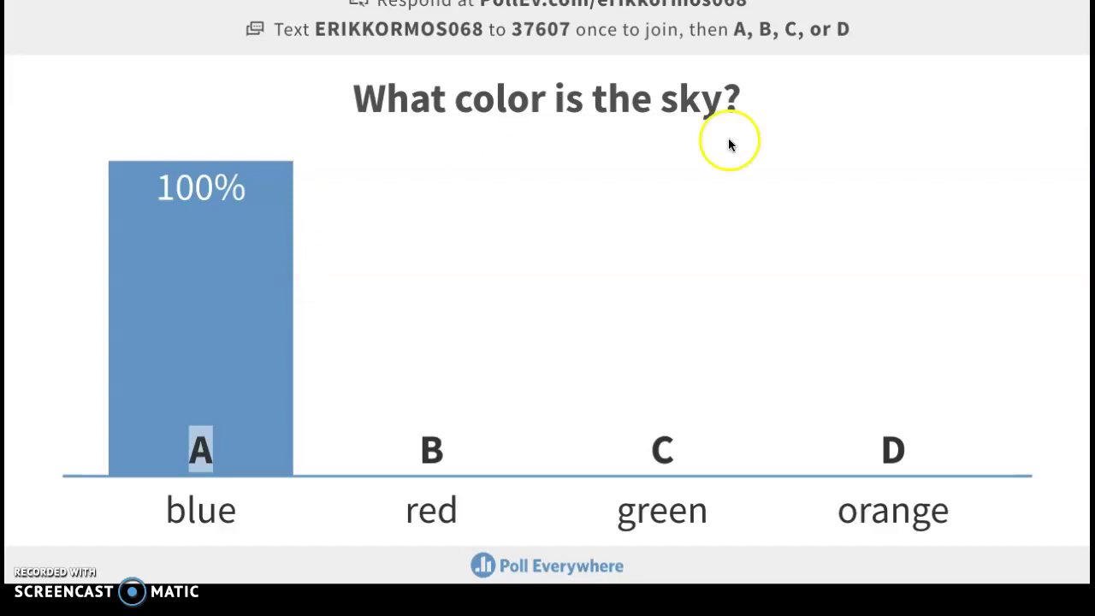
{"action": "mouse_move", "coordinate": [987, 159]}
{"action": "left_click", "coordinate": [991, 121]}
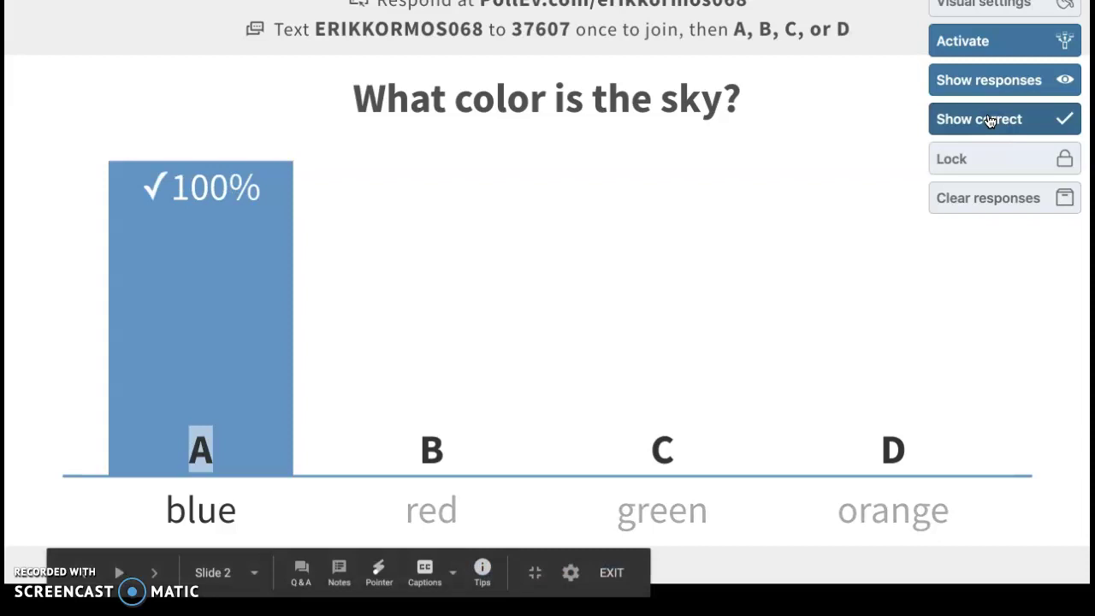
{"action": "left_click", "coordinate": [989, 120]}
{"action": "key", "text": "Right"}
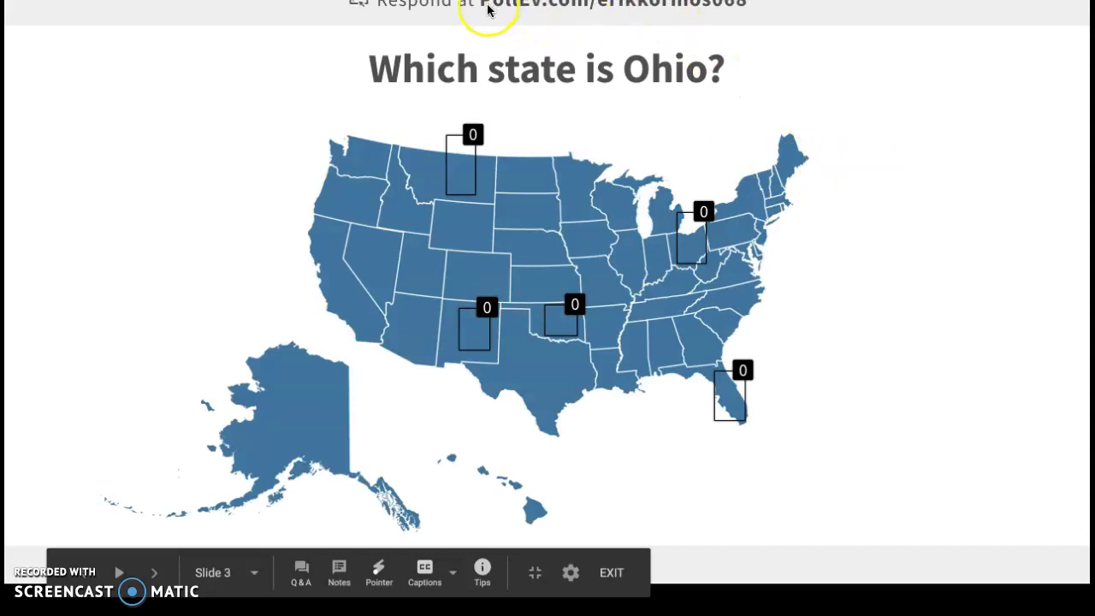
Step: Leave the presentation and answer the map poll, replacing an Alabama pin with Ohio
{"action": "key", "text": "Escape"}
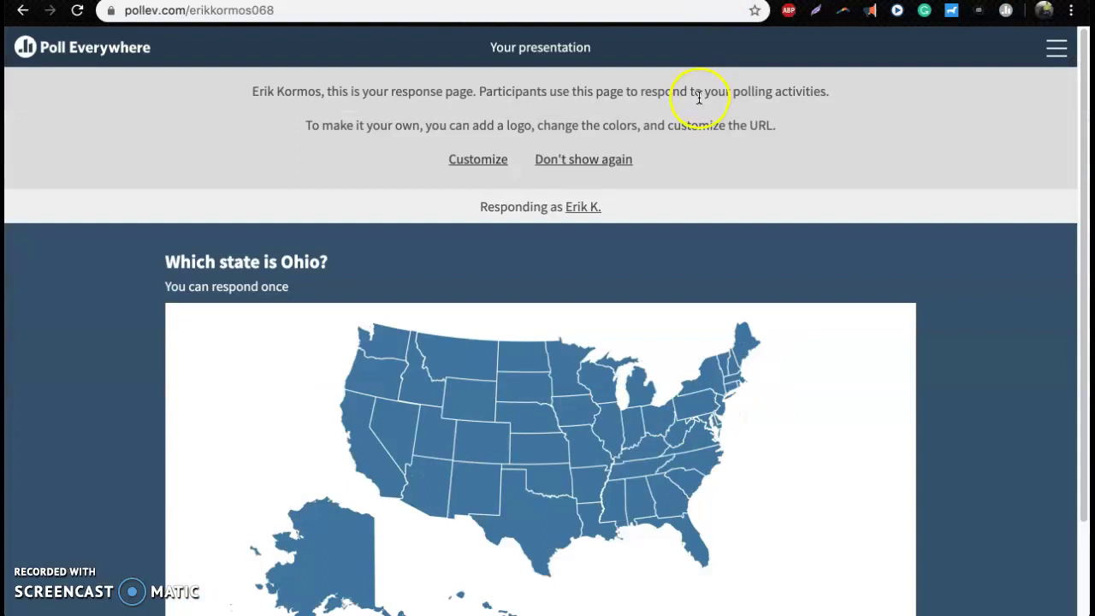
{"action": "scroll", "coordinate": [696, 232], "scroll_direction": "down", "scroll_amount": 1}
{"action": "scroll", "coordinate": [628, 227], "scroll_direction": "down", "scroll_amount": 1}
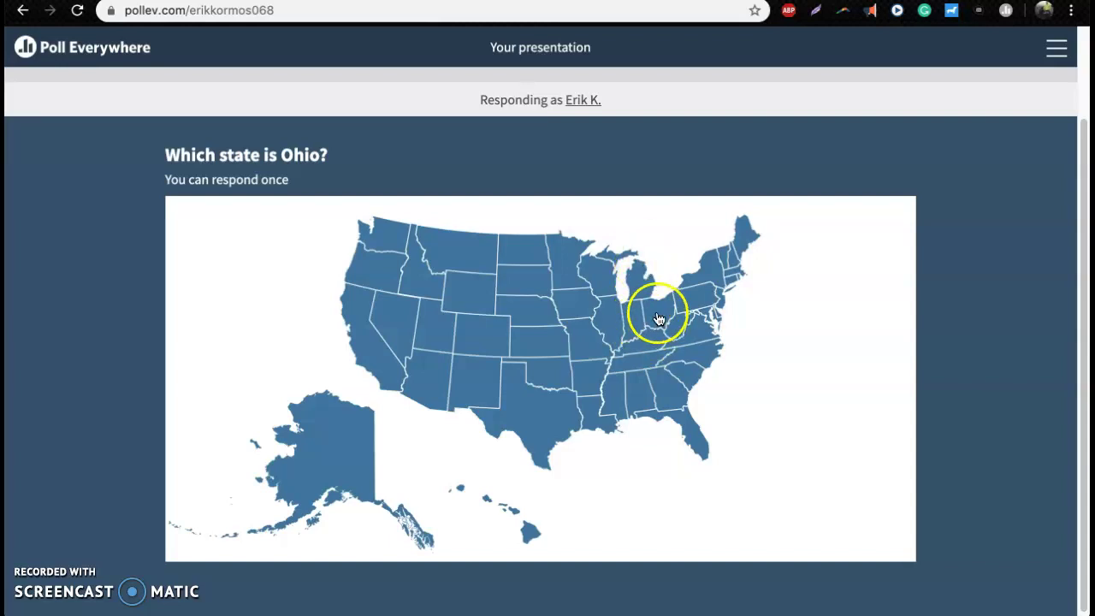
{"action": "left_click", "coordinate": [639, 394]}
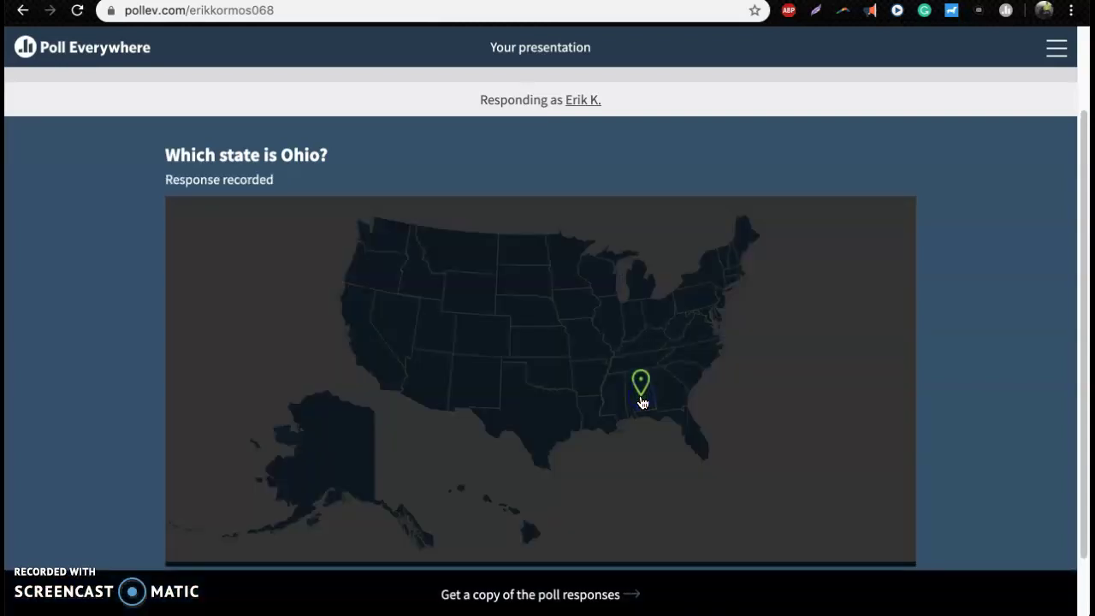
{"action": "scroll", "coordinate": [531, 398], "scroll_direction": "down", "scroll_amount": 2}
{"action": "left_click", "coordinate": [557, 526]}
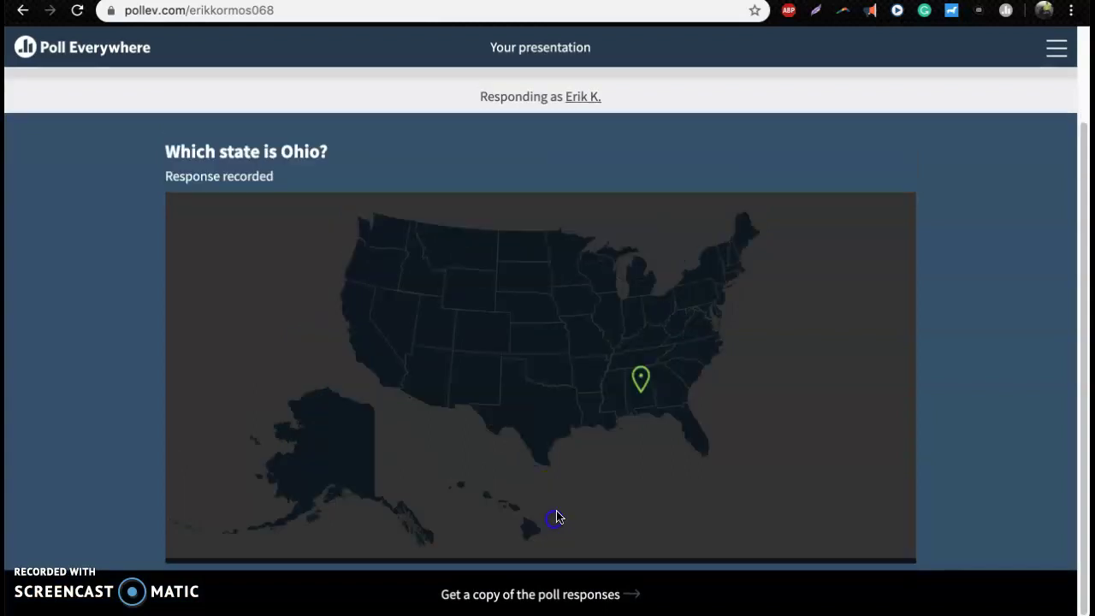
{"action": "left_click", "coordinate": [662, 311]}
{"action": "scroll", "coordinate": [659, 315], "scroll_direction": "down", "scroll_amount": 2}
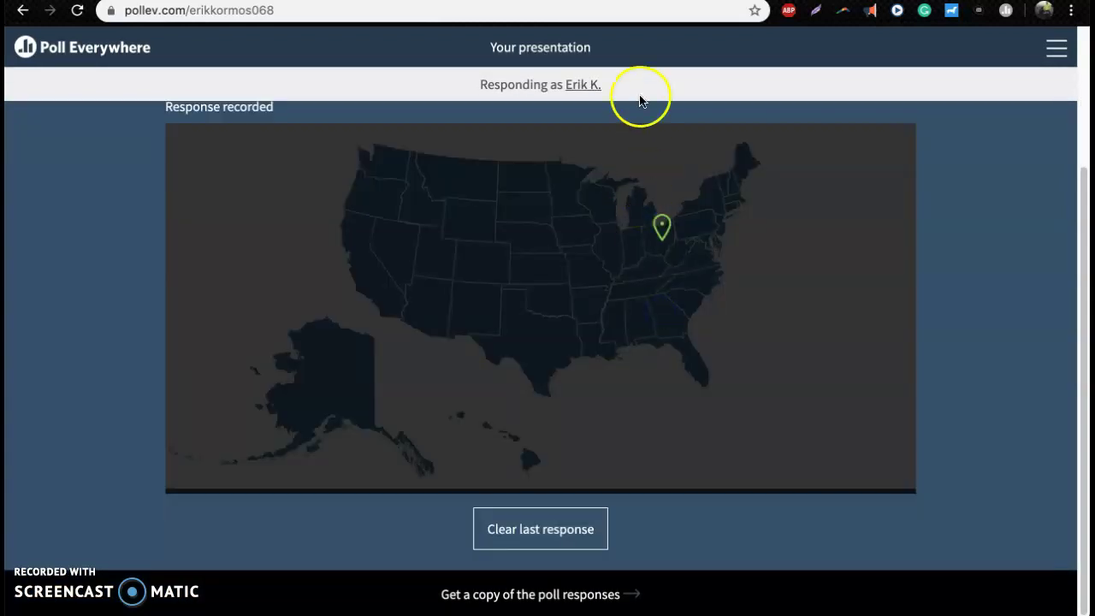
Step: Return to the Google Slides deck and present slide 3, the 'Which state is Ohio?' map poll, clicking the map
{"action": "key", "text": "ctrl+shift+Tab"}
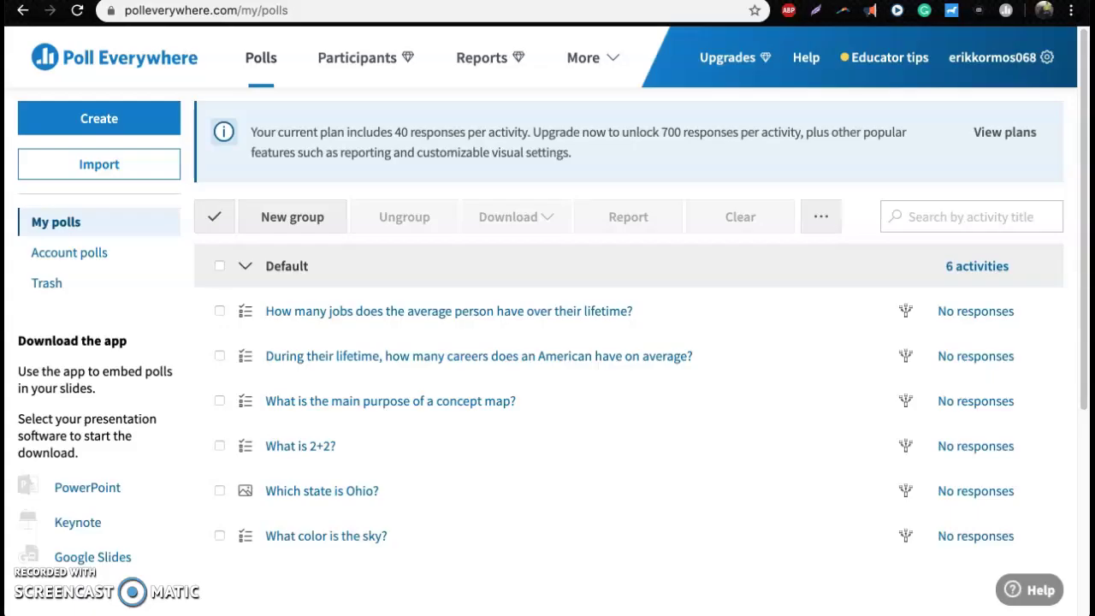
{"action": "key", "text": "ctrl+shift+Tab"}
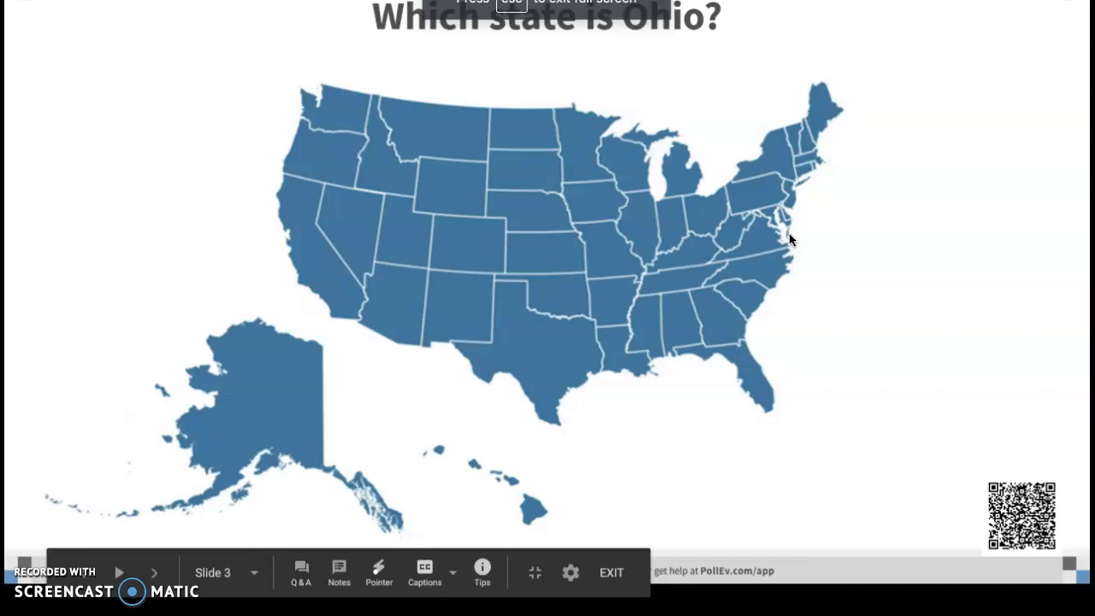
{"action": "left_click", "coordinate": [755, 219]}
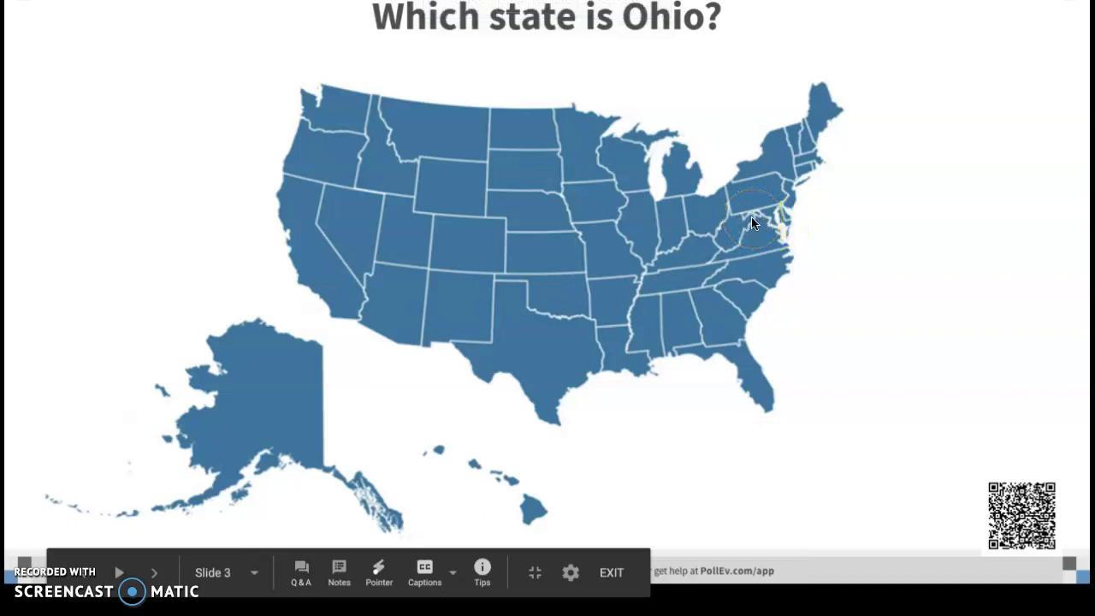
{"action": "left_click", "coordinate": [645, 234]}
{"action": "left_click", "coordinate": [673, 225]}
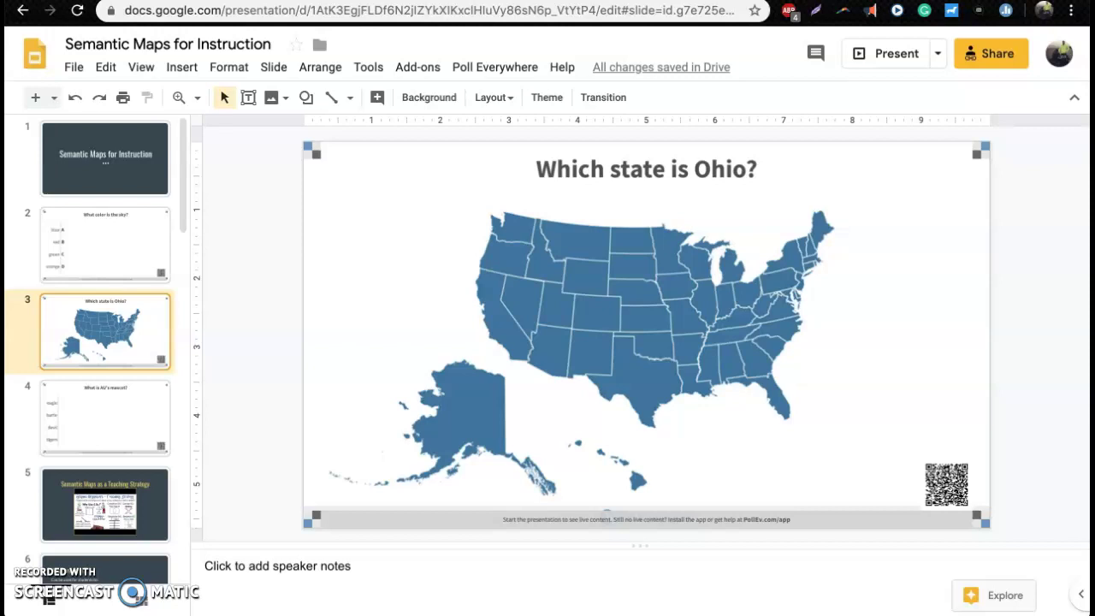
Step: Go past the participant response page to My polls, showing the Ohio and sky polls at 1 response each
{"action": "key", "text": "ctrl+Tab"}
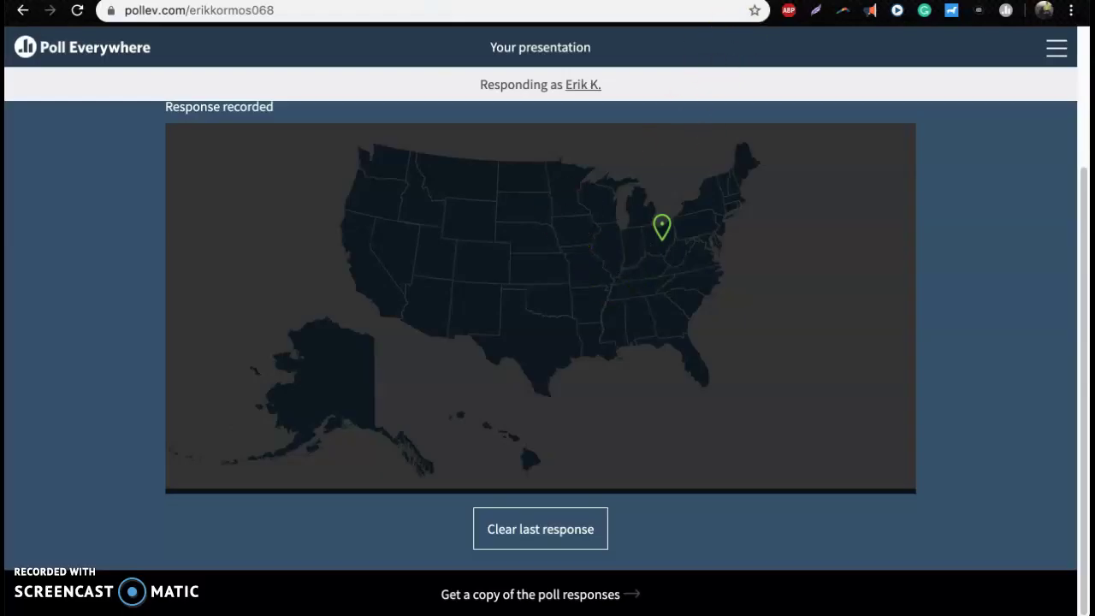
{"action": "key", "text": "ctrl+Tab"}
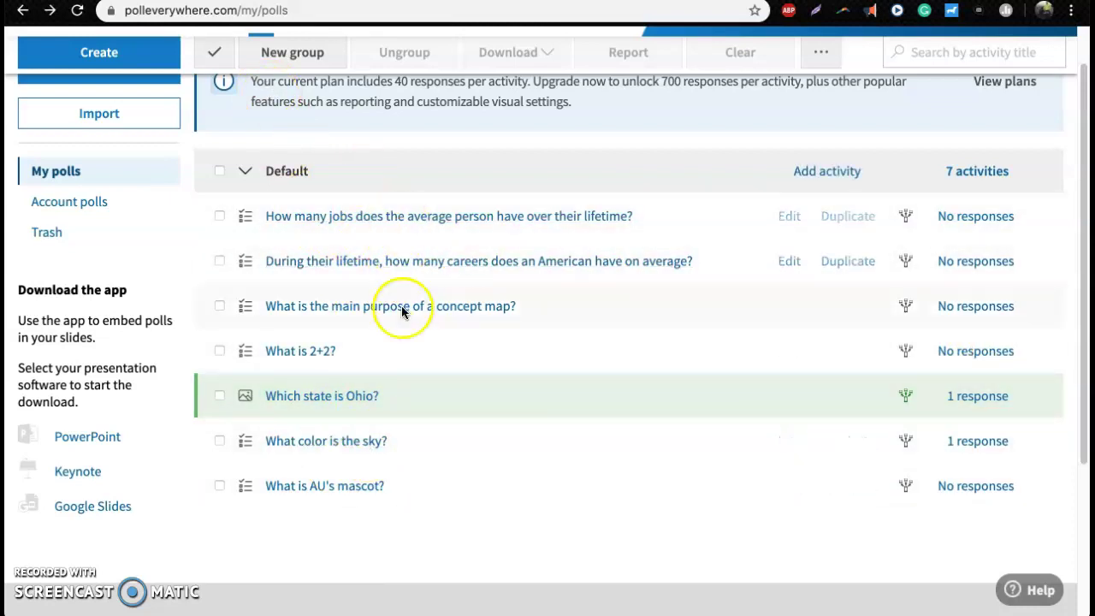
{"action": "left_click", "coordinate": [968, 397]}
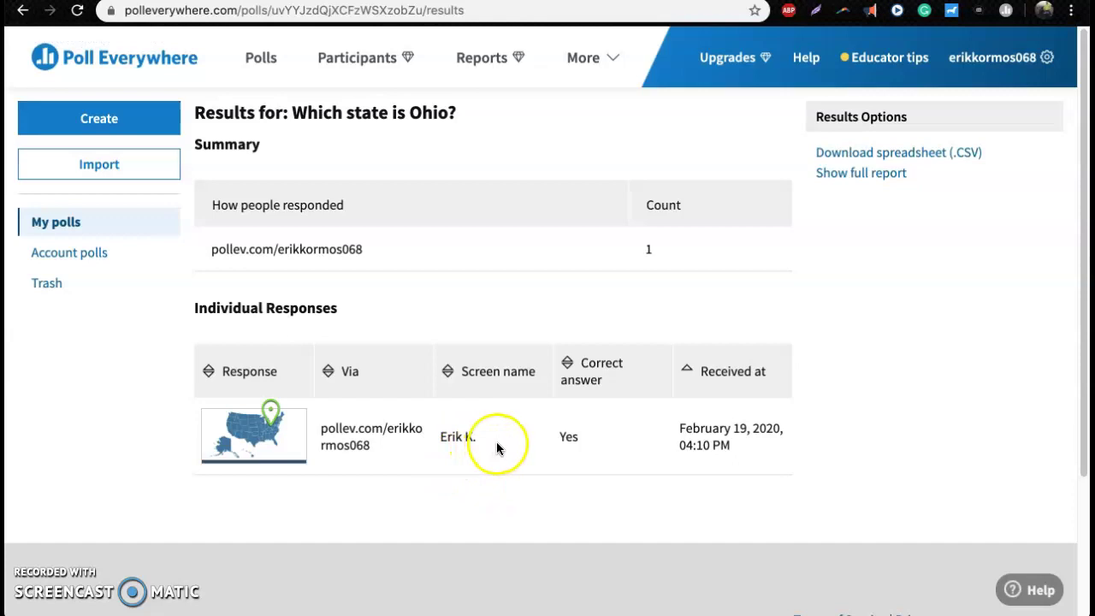
{"action": "left_click", "coordinate": [24, 12]}
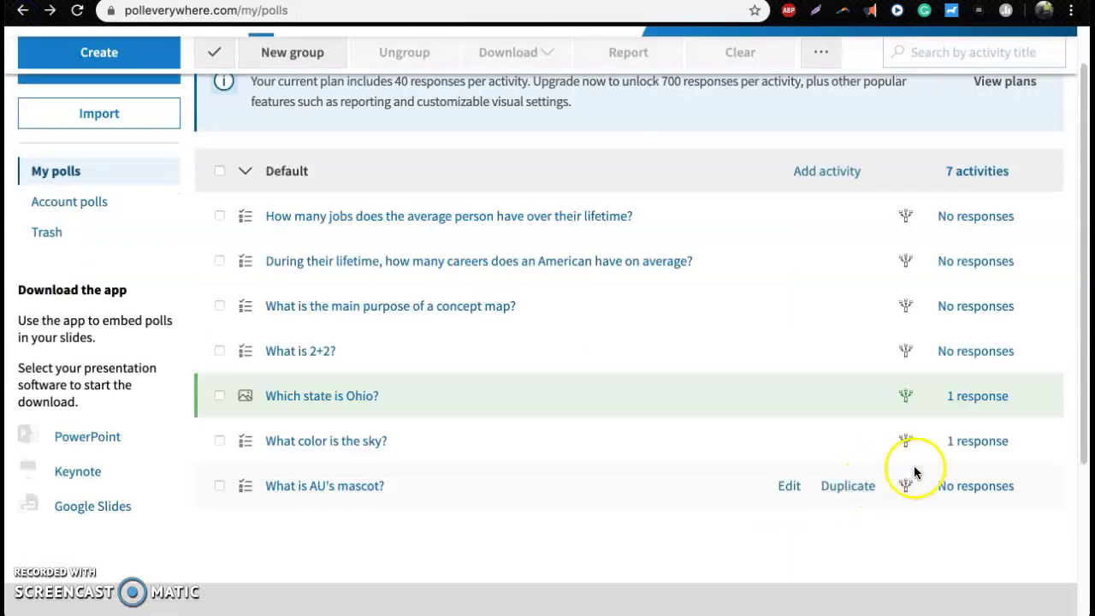
{"action": "left_click", "coordinate": [990, 441]}
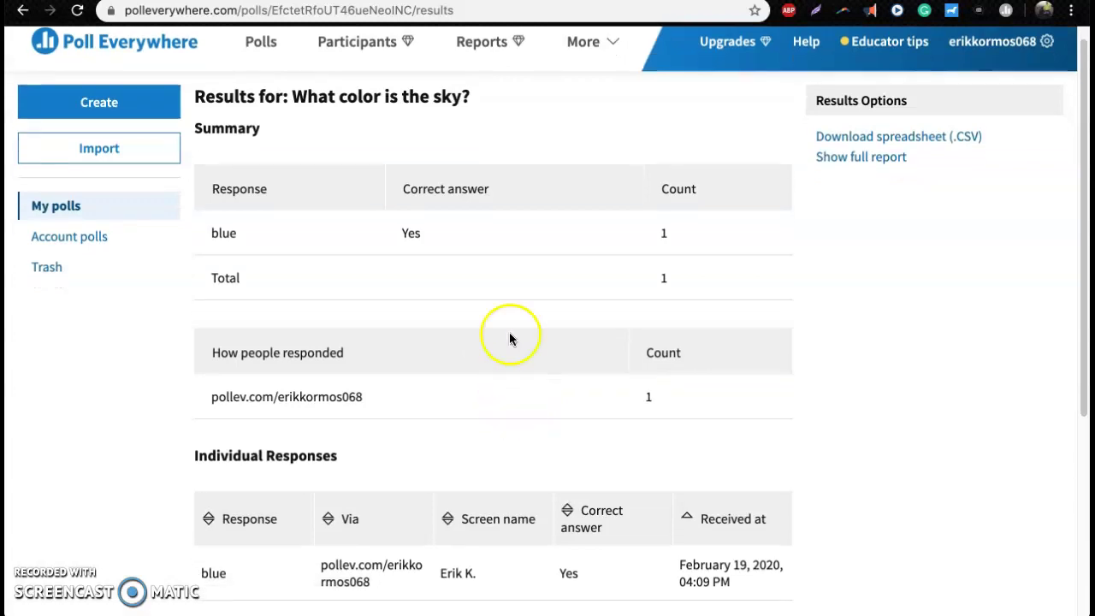
{"action": "scroll", "coordinate": [565, 300], "scroll_direction": "down", "scroll_amount": 3}
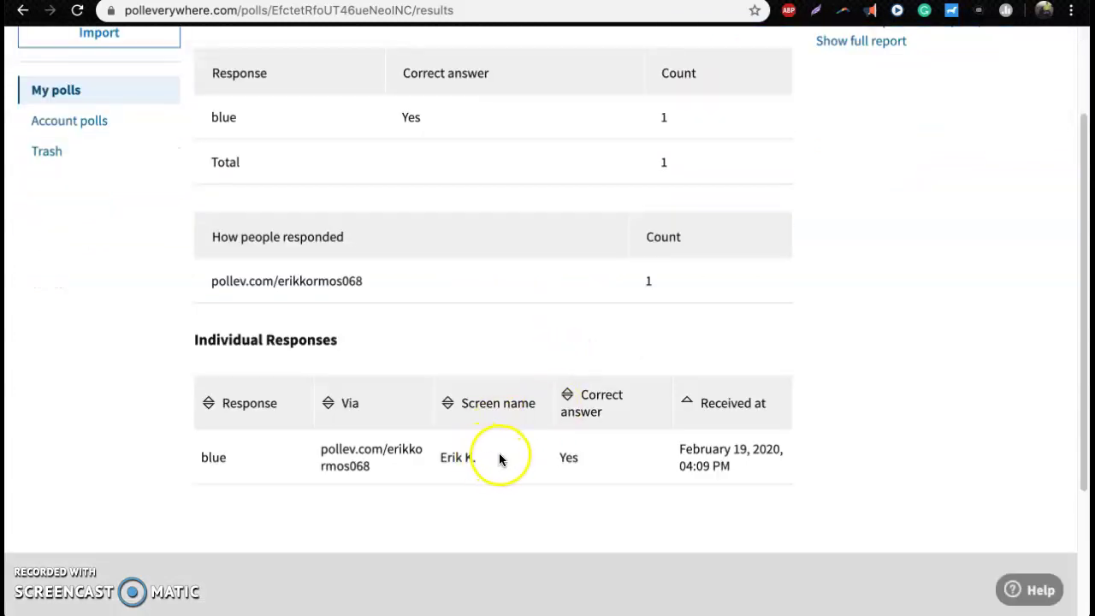
{"action": "scroll", "coordinate": [509, 462], "scroll_direction": "up", "scroll_amount": 3}
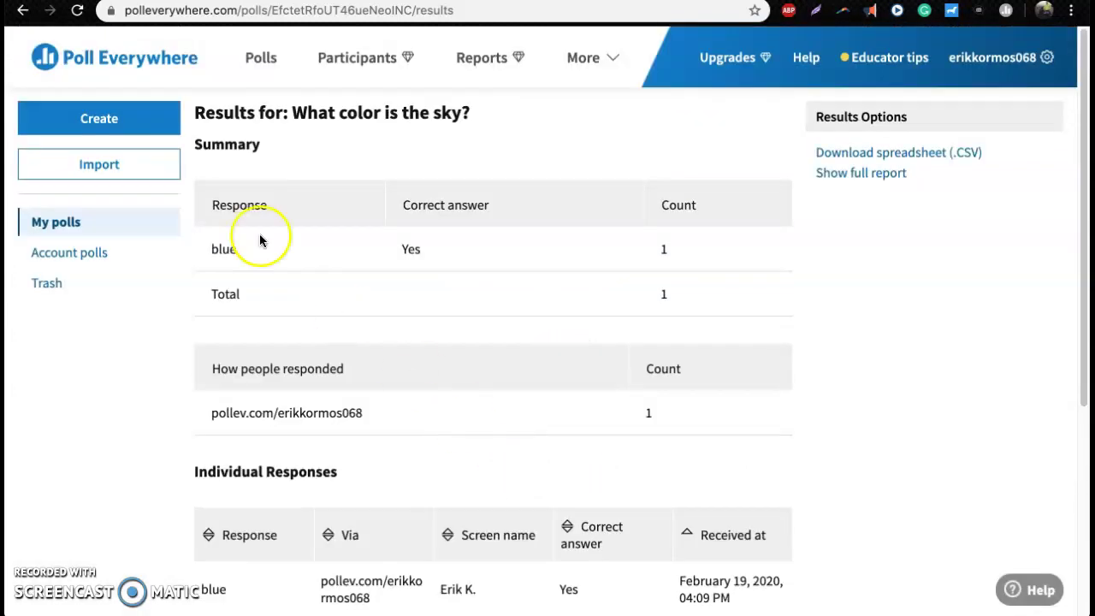
{"action": "left_click", "coordinate": [23, 10]}
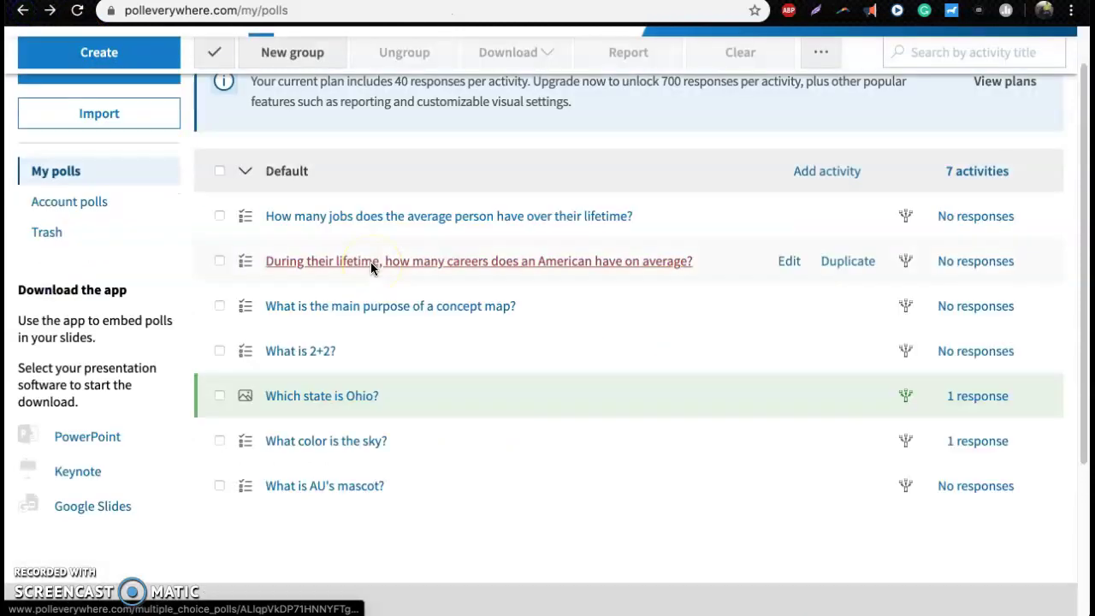